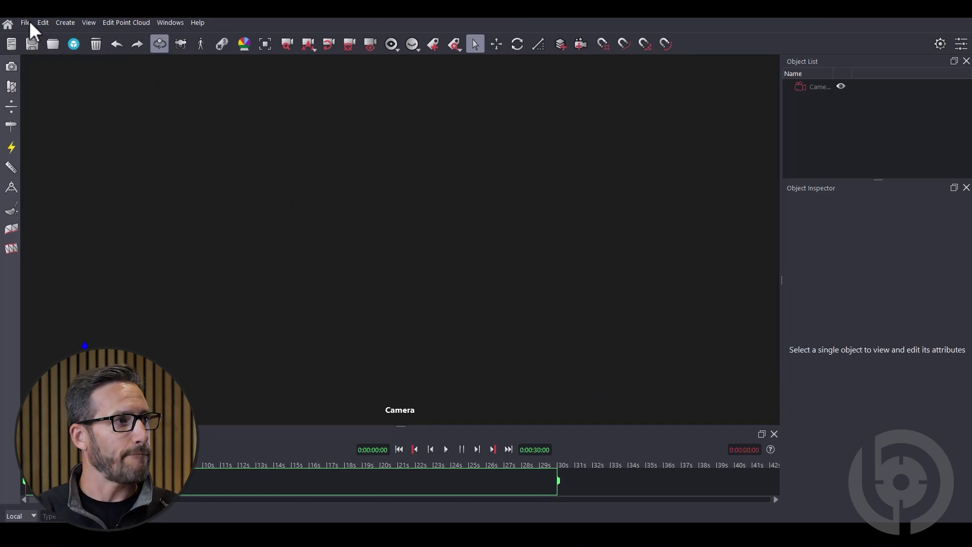
- Open the Genesis GV80 .pts point cloud and accept its column mapping in Open Ascii File
{"action": "left_click", "coordinate": [29, 22]}
{"action": "left_click", "coordinate": [53, 80]}
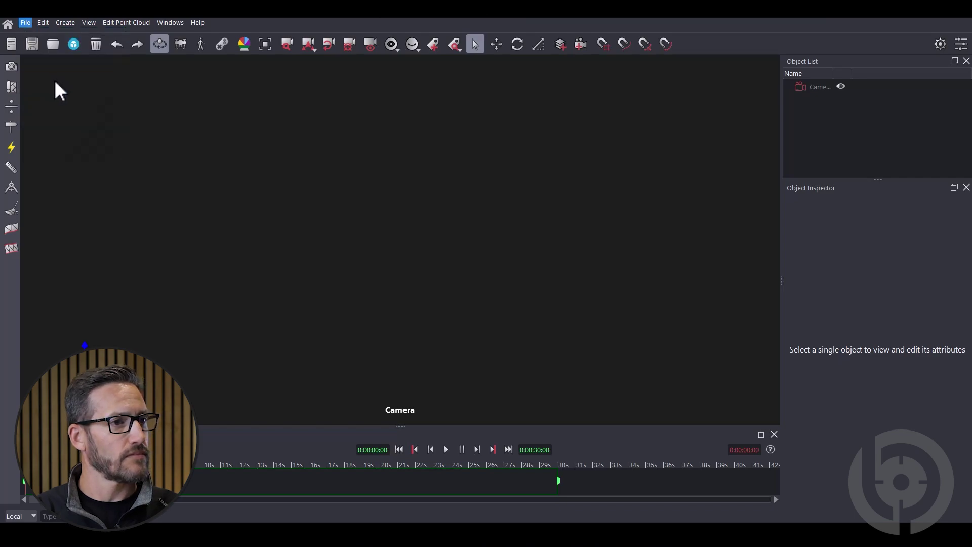
{"action": "double_click", "coordinate": [476, 161]}
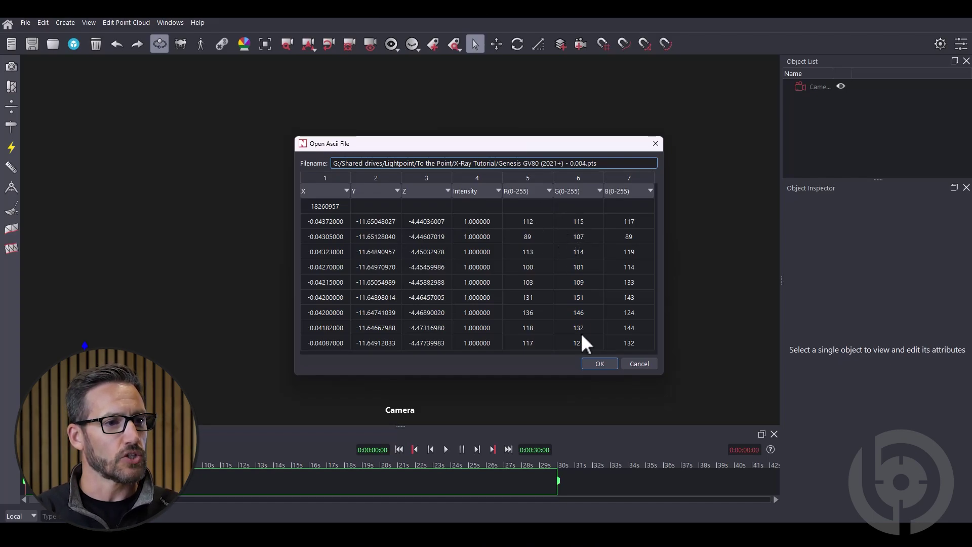
{"action": "left_click", "coordinate": [599, 364]}
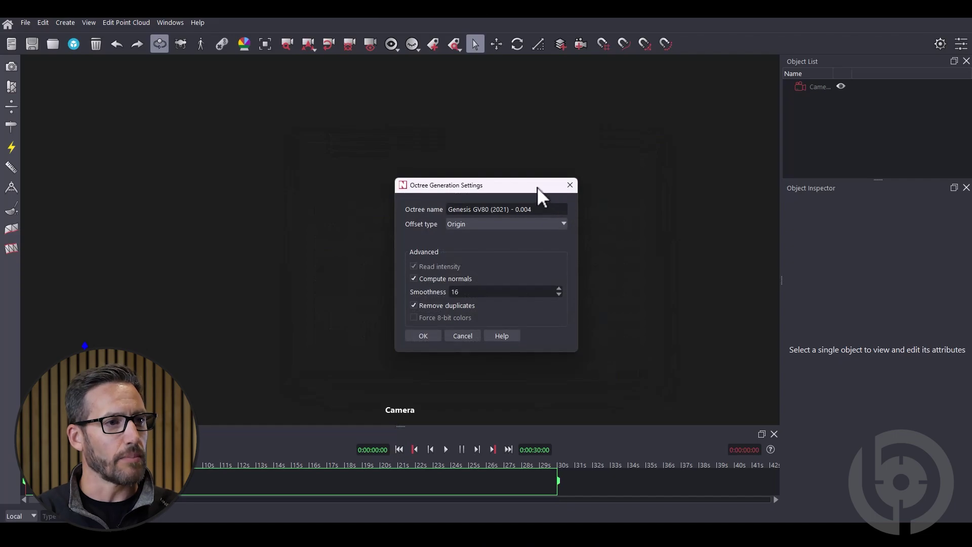
- Generate the Genesis GV80 (2021) - 0.004 octree with Origin offset and default options
{"action": "left_click_drag", "start_coordinate": [537, 186], "coordinate": [540, 178]}
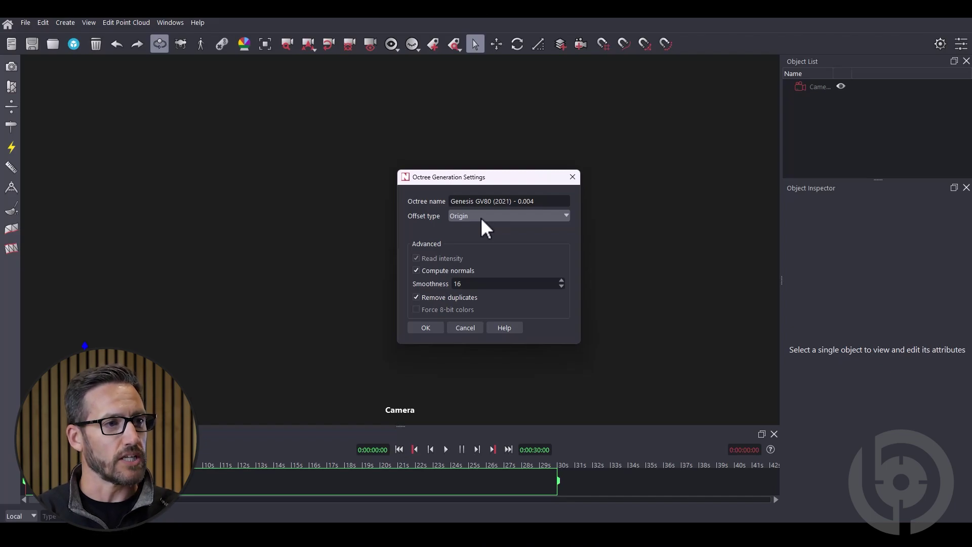
{"action": "left_click", "coordinate": [481, 218]}
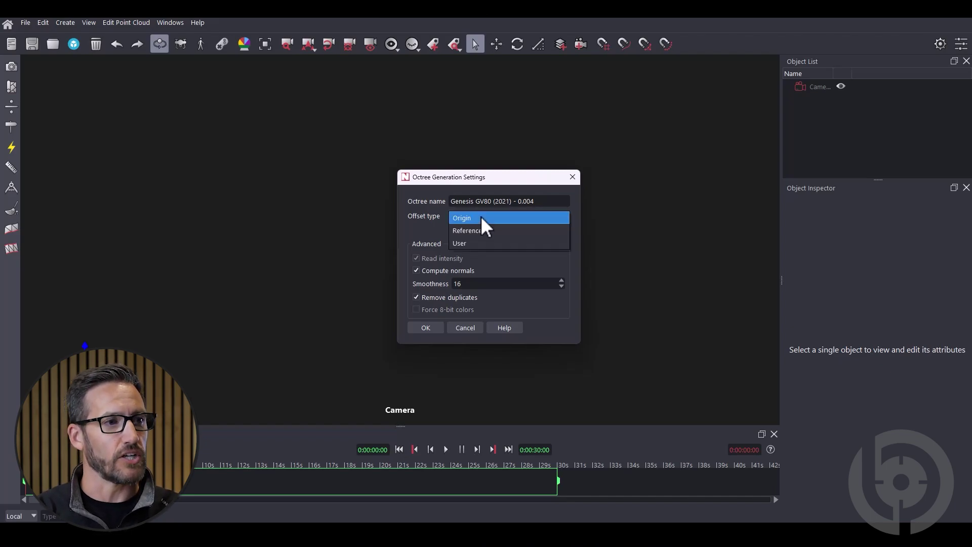
{"action": "left_click", "coordinate": [481, 218]}
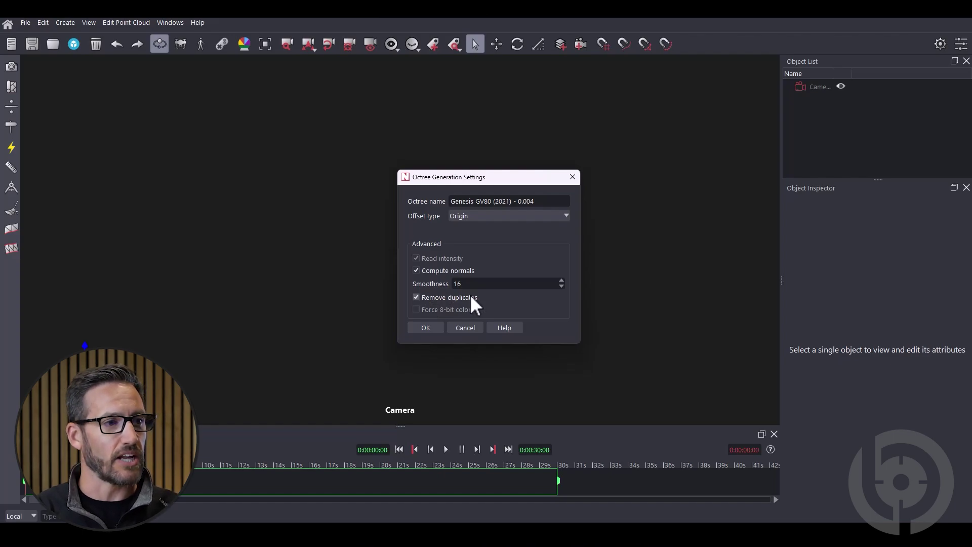
{"action": "left_click", "coordinate": [425, 328]}
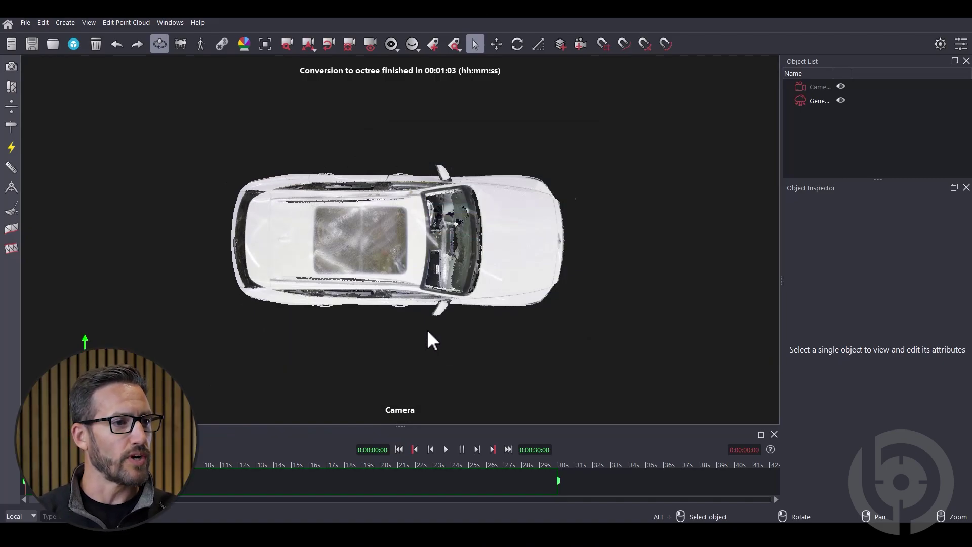
- Orbit around the car, select the Genesis GV80 object, and widen the Name column
{"action": "left_click_drag", "start_coordinate": [428, 338], "coordinate": [402, 457]}
{"action": "left_click_drag", "start_coordinate": [412, 309], "coordinate": [410, 269]}
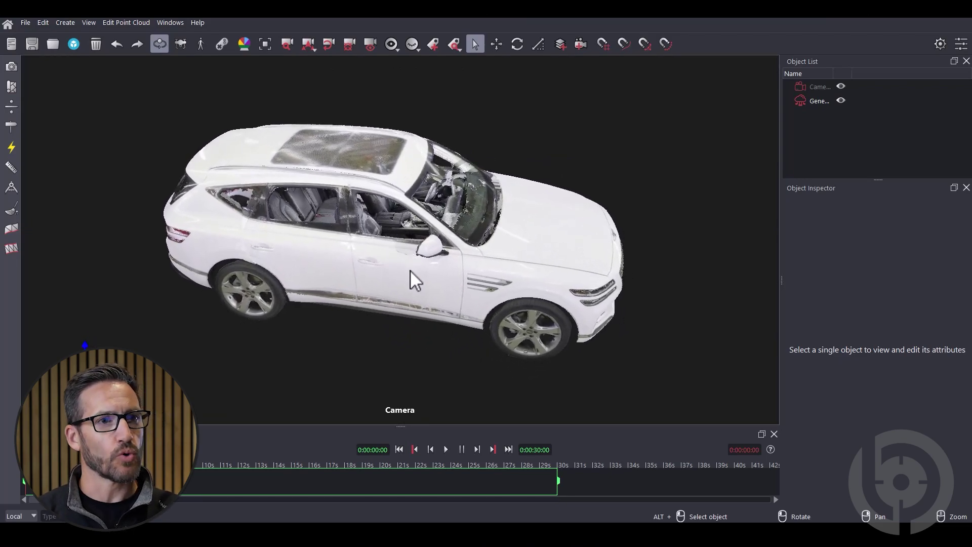
{"action": "left_click", "coordinate": [813, 101]}
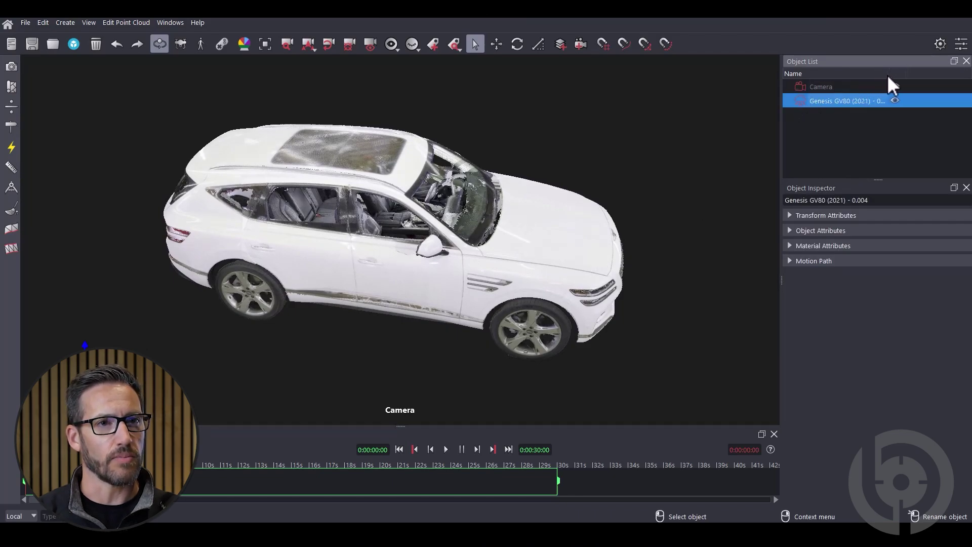
{"action": "left_click_drag", "start_coordinate": [902, 75], "coordinate": [908, 74]}
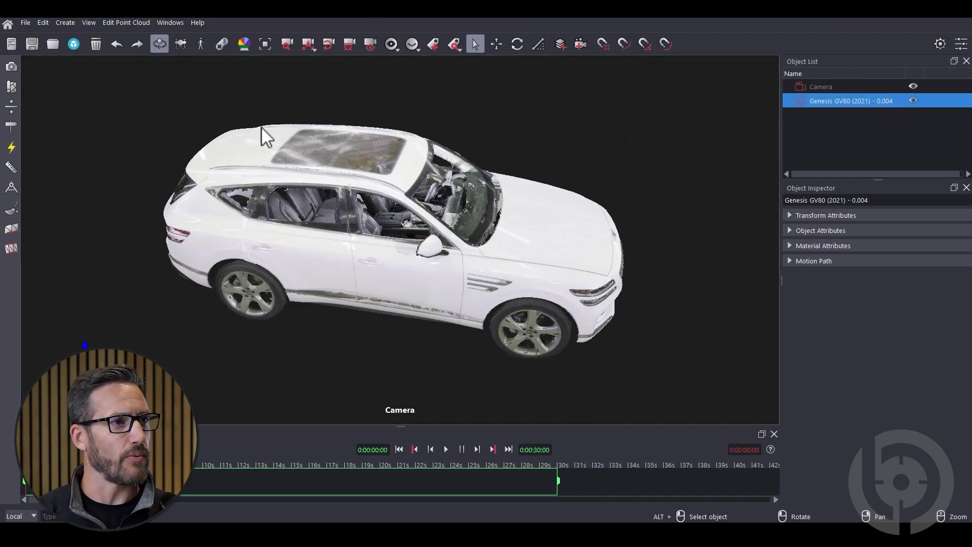
- Switch to the predefined top camera view
{"action": "left_click", "coordinate": [89, 22]}
{"action": "mouse_move", "coordinate": [114, 126]}
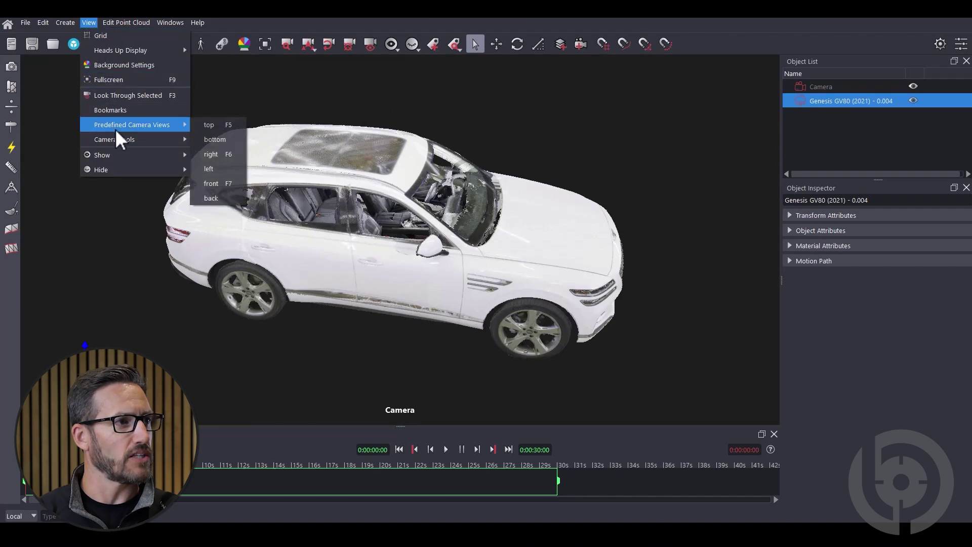
{"action": "left_click", "coordinate": [233, 126]}
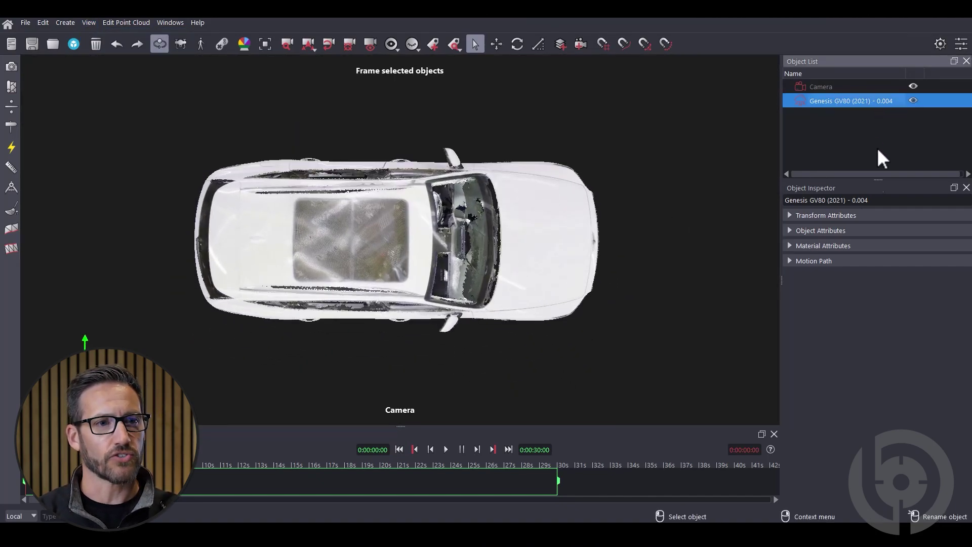
- Switch the Genesis GV80 material display to X-ray and orbit to a side perspective
{"action": "left_click", "coordinate": [843, 248]}
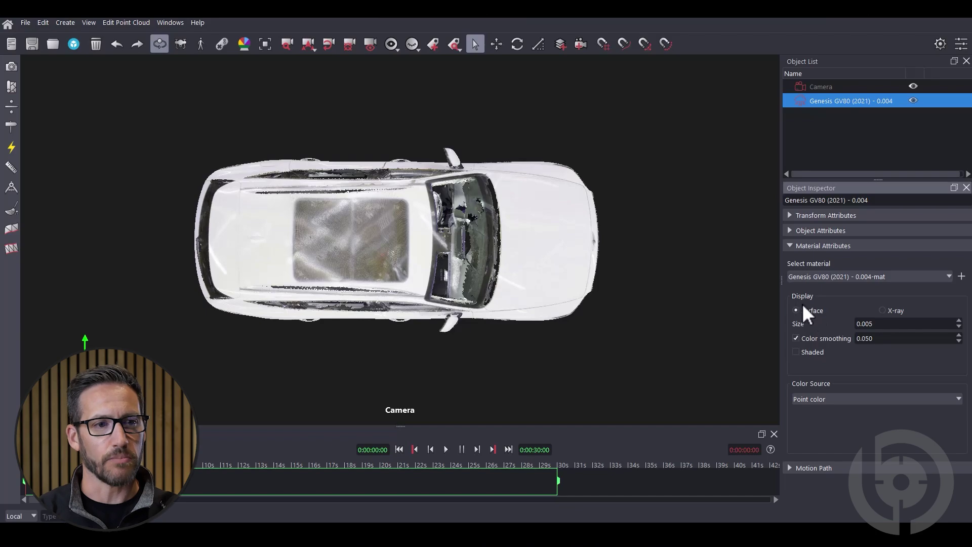
{"action": "left_click", "coordinate": [882, 311]}
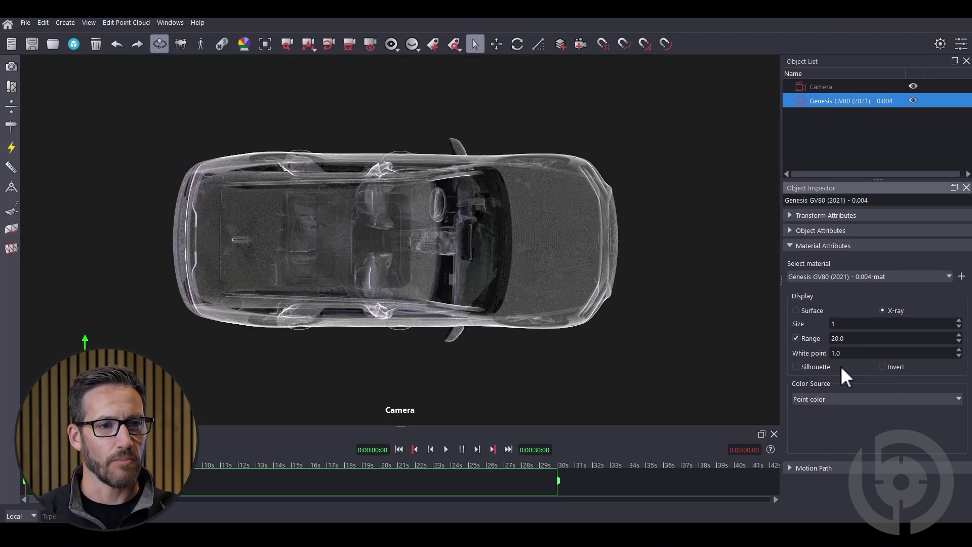
{"action": "left_click", "coordinate": [870, 400]}
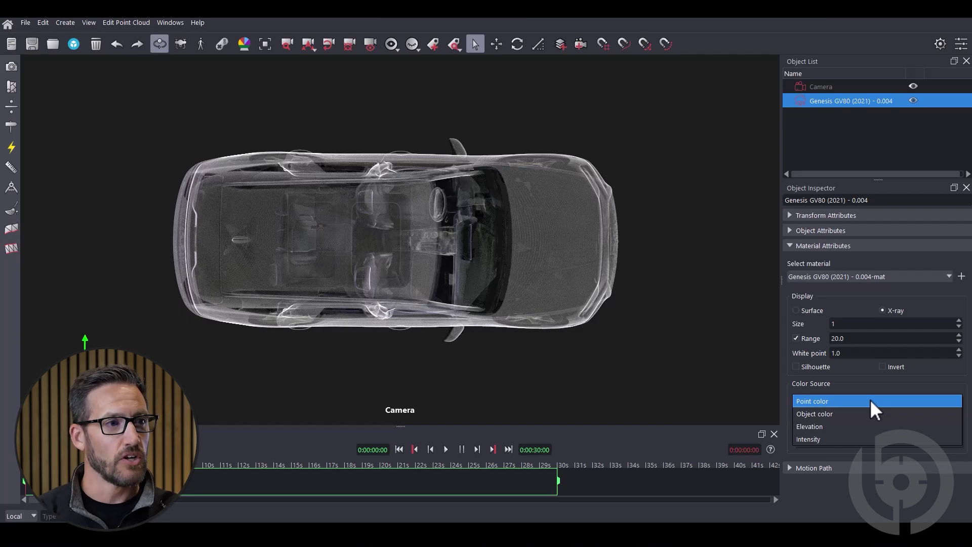
{"action": "left_click", "coordinate": [870, 399]}
{"action": "left_click_drag", "start_coordinate": [425, 303], "coordinate": [416, 208]}
{"action": "scroll", "coordinate": [378, 241], "scroll_direction": "up", "scroll_amount": 6}
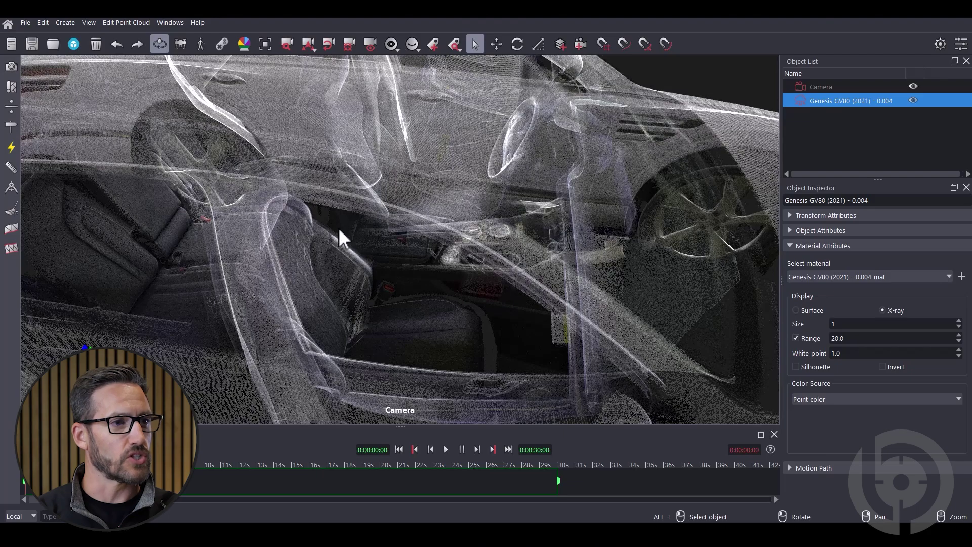
{"action": "scroll", "coordinate": [378, 266], "scroll_direction": "down", "scroll_amount": 6}
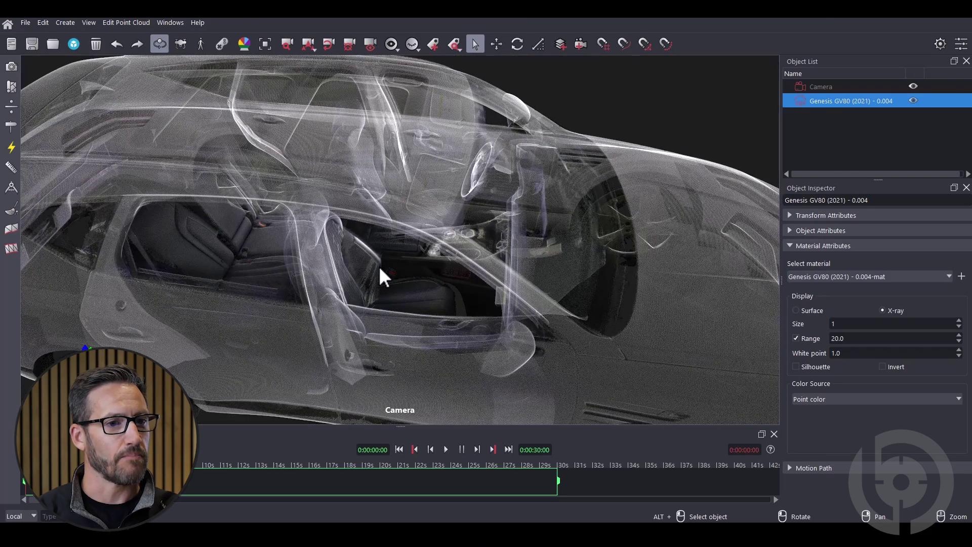
- Set Color Source to Object color so the X-ray car renders white
{"action": "left_click", "coordinate": [849, 399]}
{"action": "left_click", "coordinate": [836, 411]}
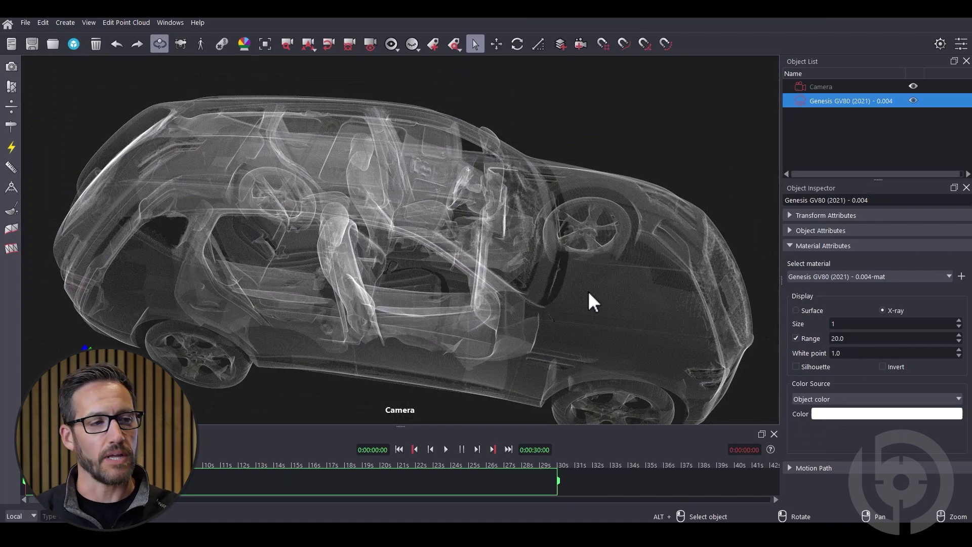
{"action": "scroll", "coordinate": [567, 282], "scroll_direction": "down", "scroll_amount": 2}
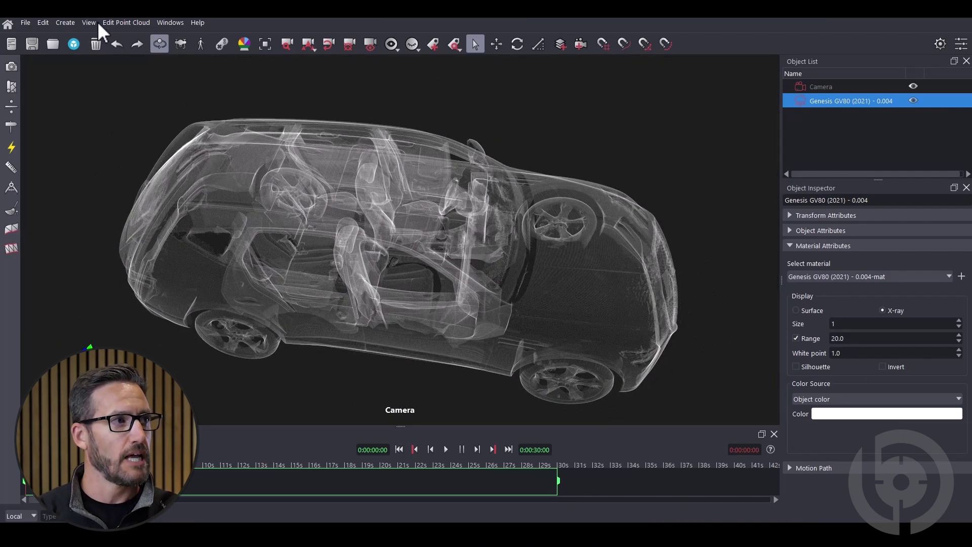
- Switch to the predefined top camera view of the car
{"action": "left_click", "coordinate": [94, 21]}
{"action": "mouse_move", "coordinate": [118, 127]}
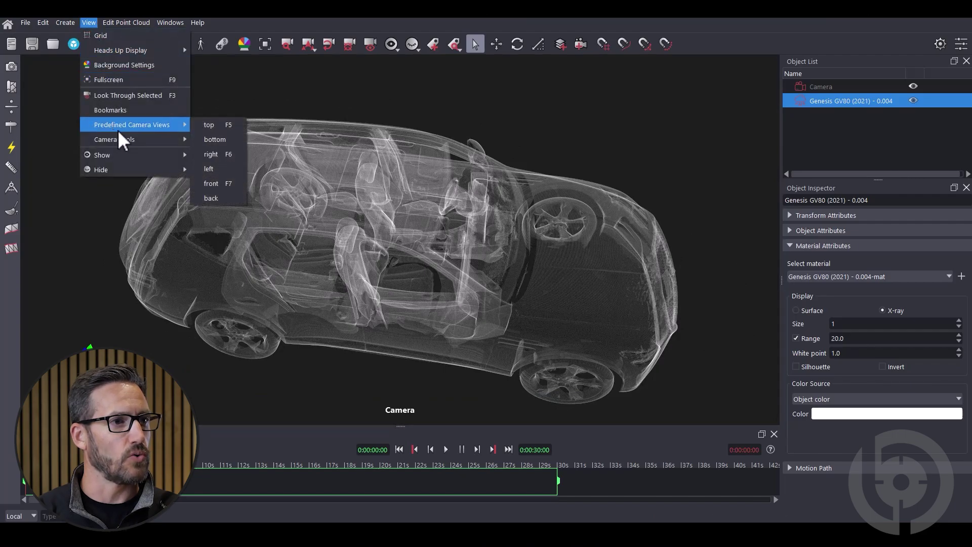
{"action": "left_click", "coordinate": [208, 127]}
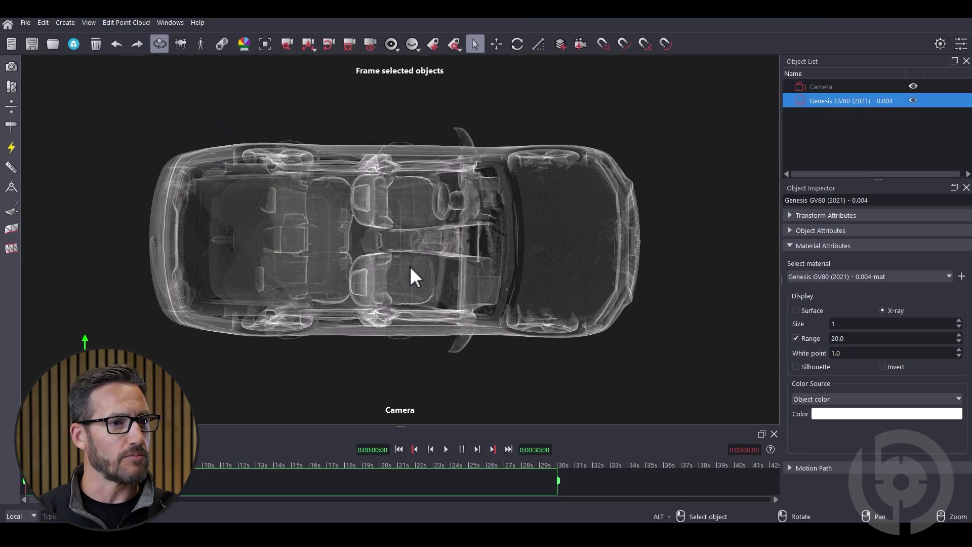
- Change the object colour to cyan, then to blue #00aaff
{"action": "left_click", "coordinate": [873, 414]}
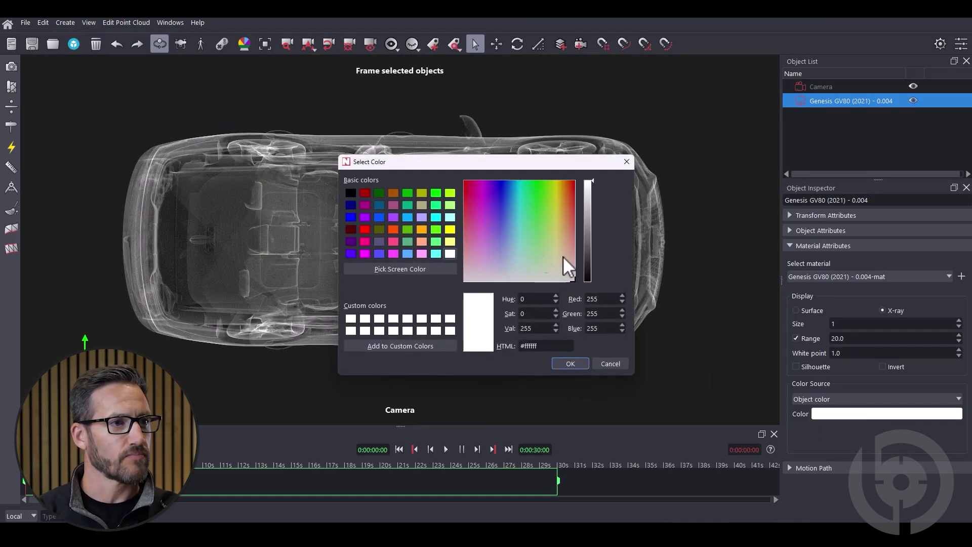
{"action": "left_click", "coordinate": [435, 218]}
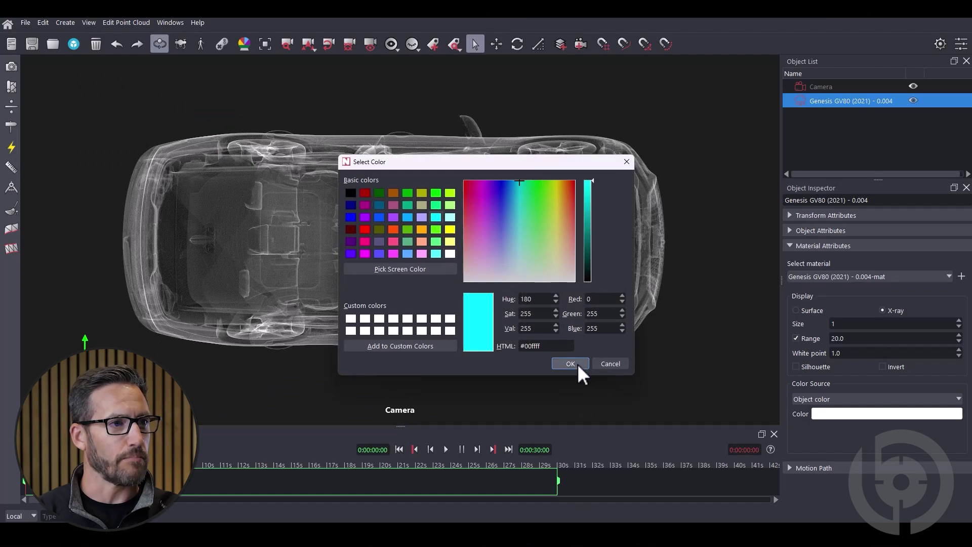
{"action": "left_click", "coordinate": [571, 364]}
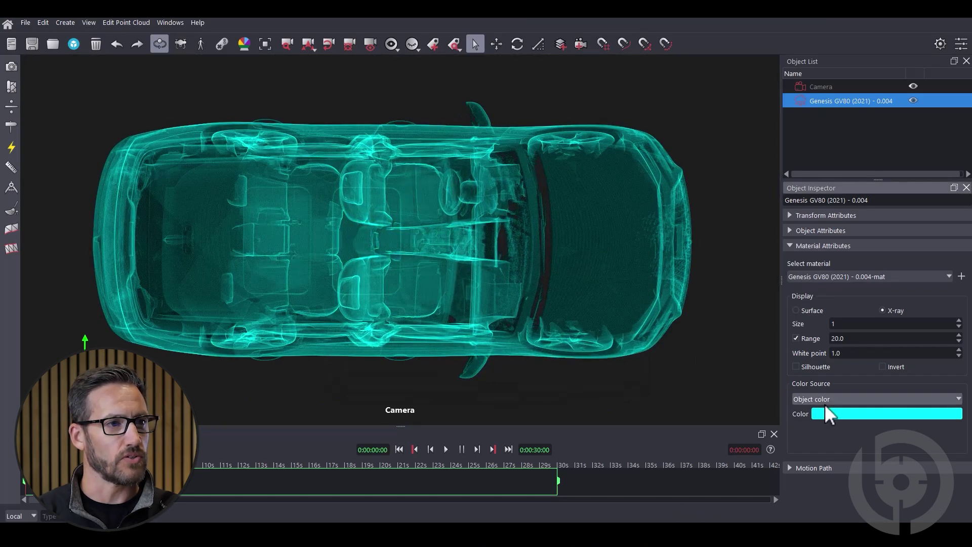
{"action": "left_click", "coordinate": [826, 413]}
{"action": "left_click", "coordinate": [408, 217]}
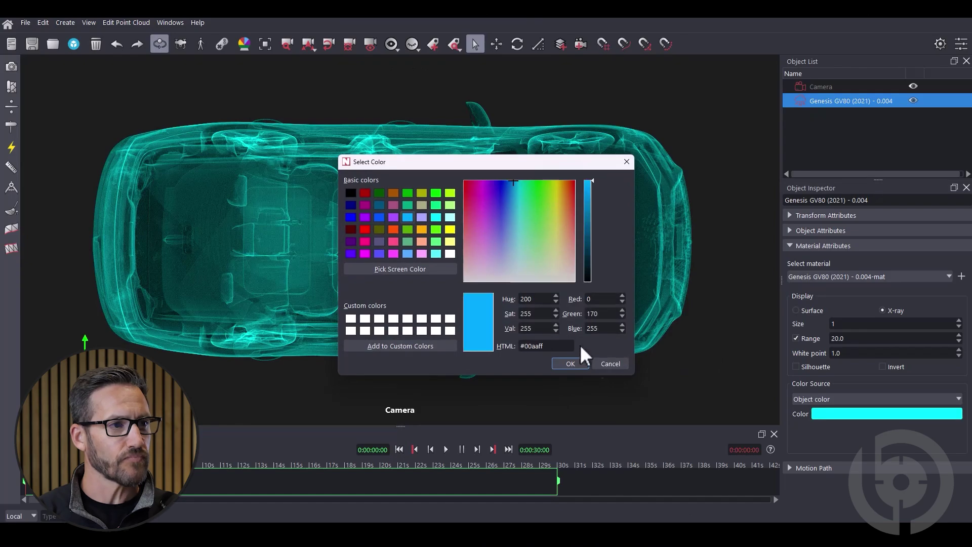
{"action": "left_click", "coordinate": [573, 363]}
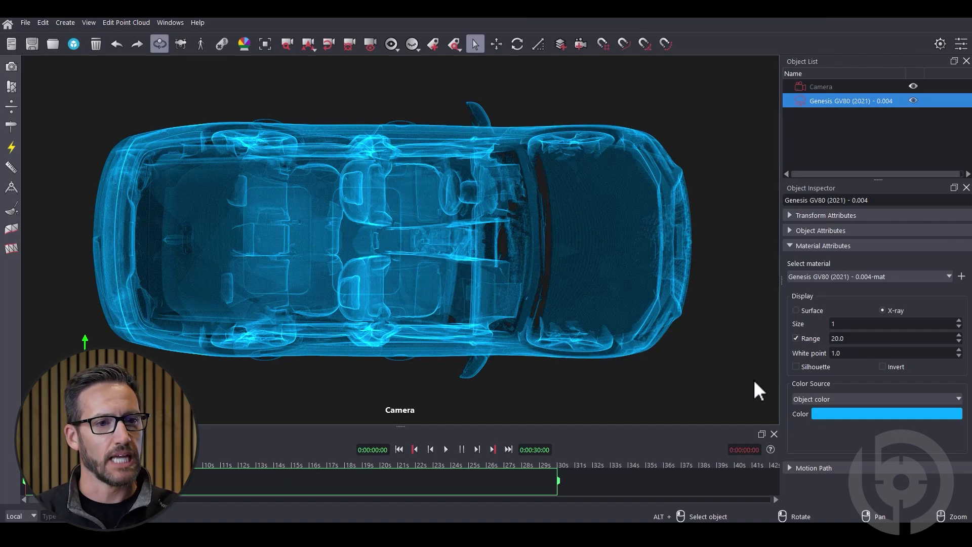
{"action": "left_click", "coordinate": [827, 399]}
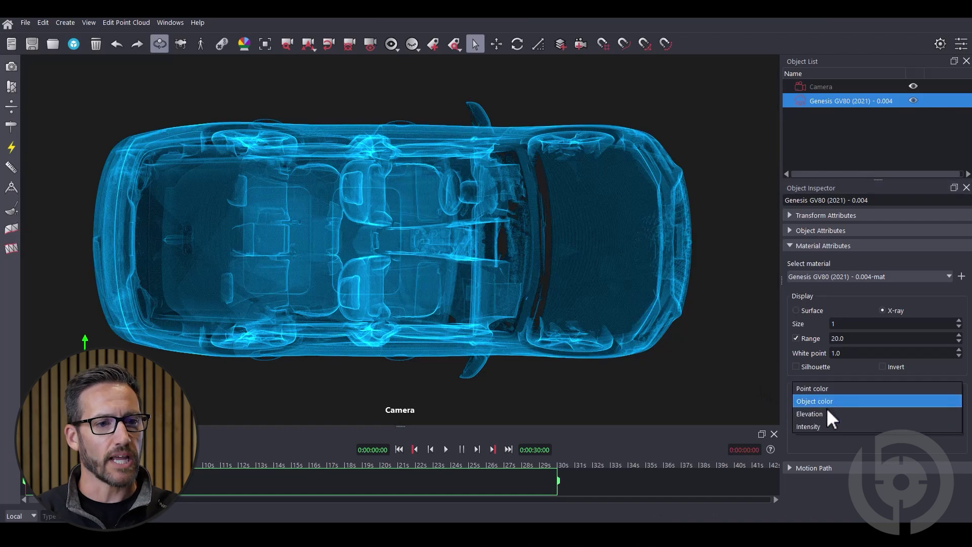
- Colour the X-ray car by Elevation, Blue > Green > Yellow > Red from -3.219 to 2.442
{"action": "left_click", "coordinate": [827, 413]}
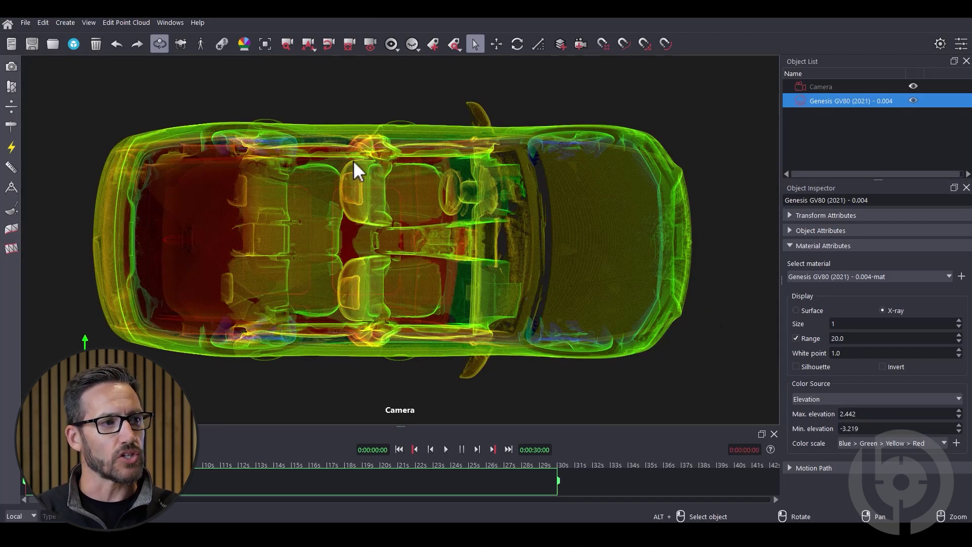
{"action": "left_click_drag", "start_coordinate": [400, 350], "coordinate": [408, 215]}
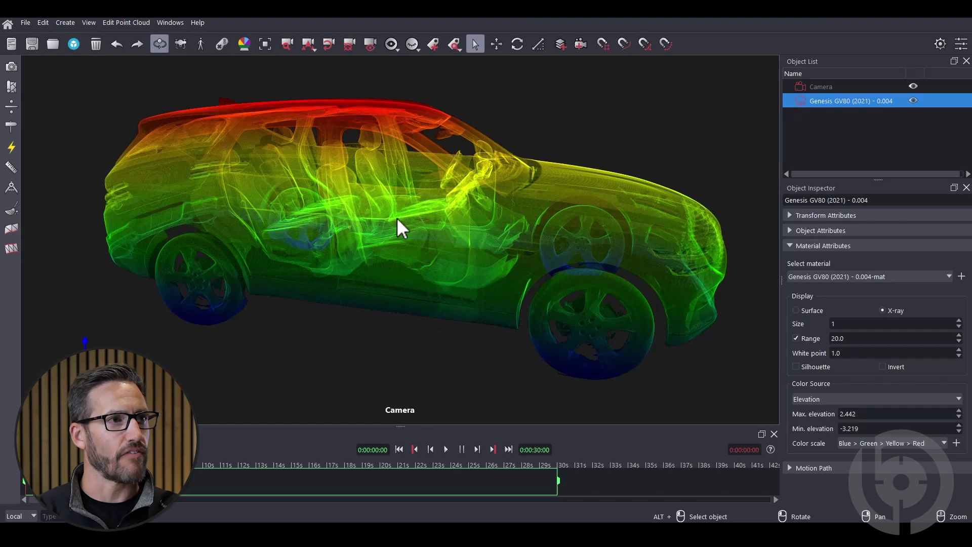
{"action": "left_click_drag", "start_coordinate": [355, 173], "coordinate": [393, 226]}
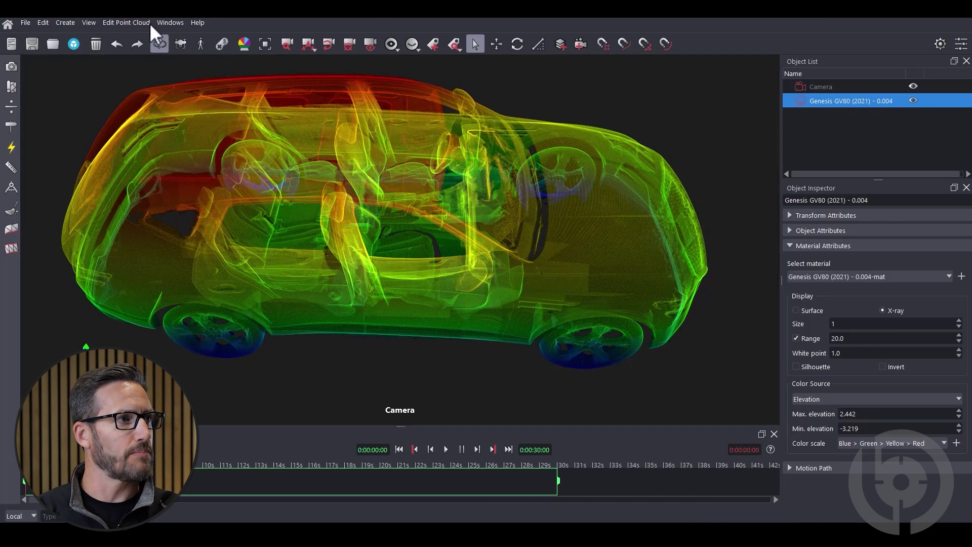
- Return to the predefined top camera view
{"action": "left_click", "coordinate": [93, 23]}
{"action": "mouse_move", "coordinate": [114, 125]}
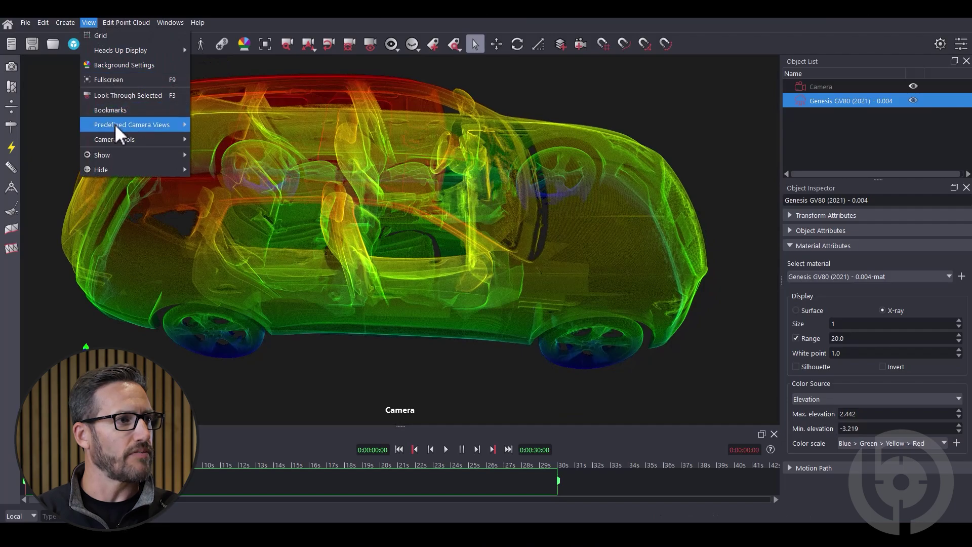
{"action": "left_click", "coordinate": [209, 125]}
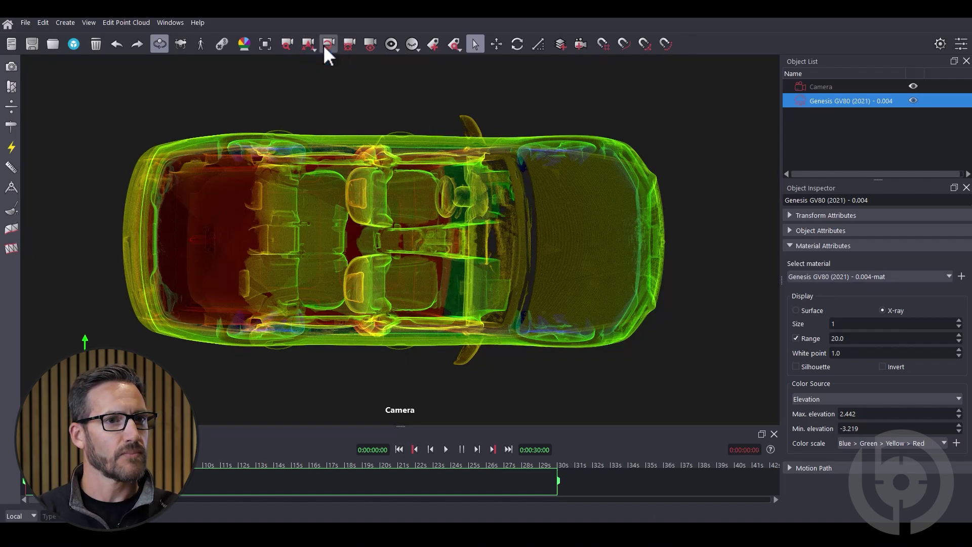
- Set the scene Camera type to Orthographic (scale 5.184), zoom, then reselect the GV80 cloud
{"action": "left_click", "coordinate": [853, 88]}
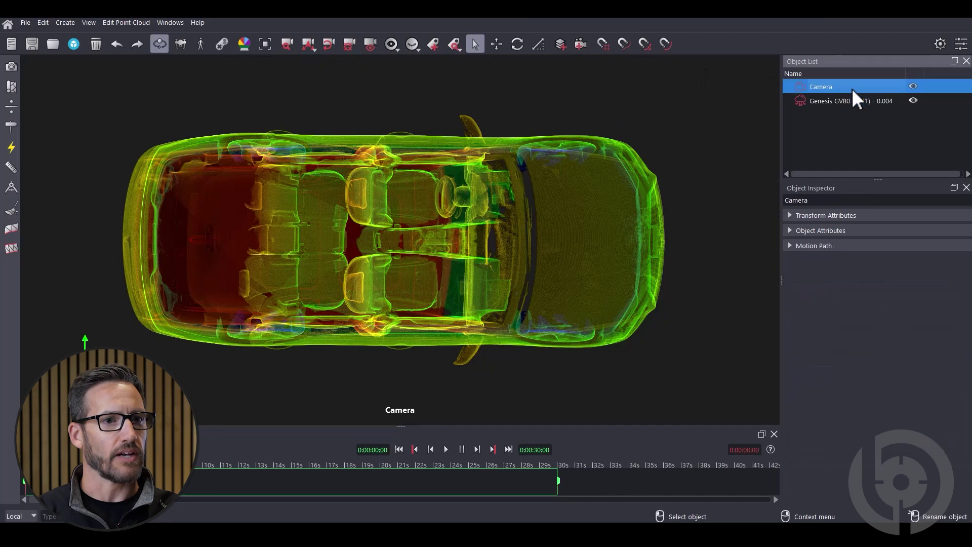
{"action": "left_click", "coordinate": [838, 230]}
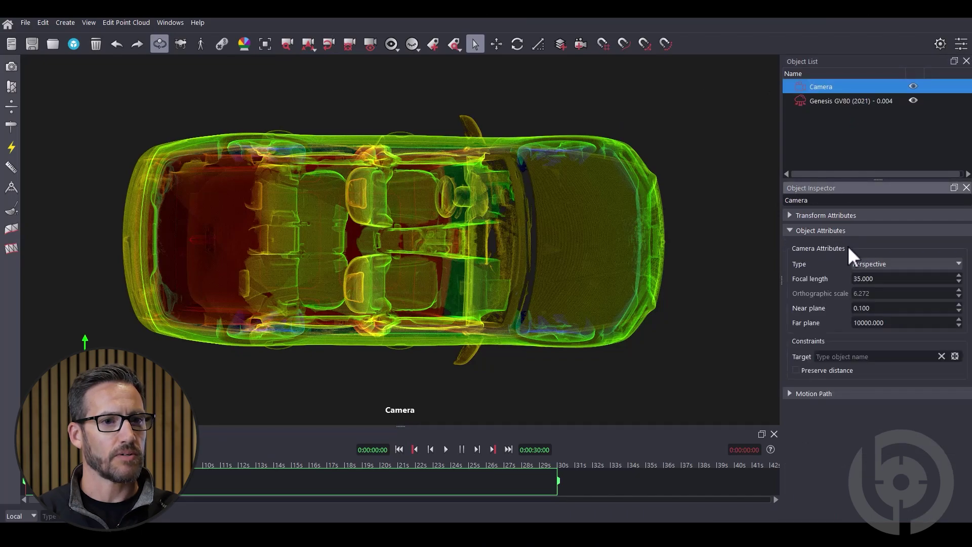
{"action": "left_click", "coordinate": [865, 260]}
{"action": "left_click", "coordinate": [868, 264]}
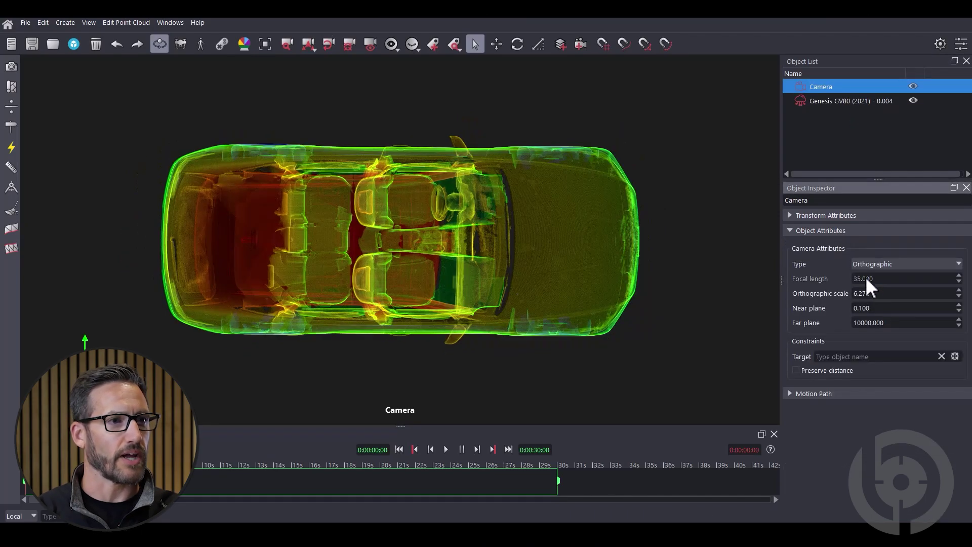
{"action": "scroll", "coordinate": [674, 241], "scroll_direction": "up", "scroll_amount": 2}
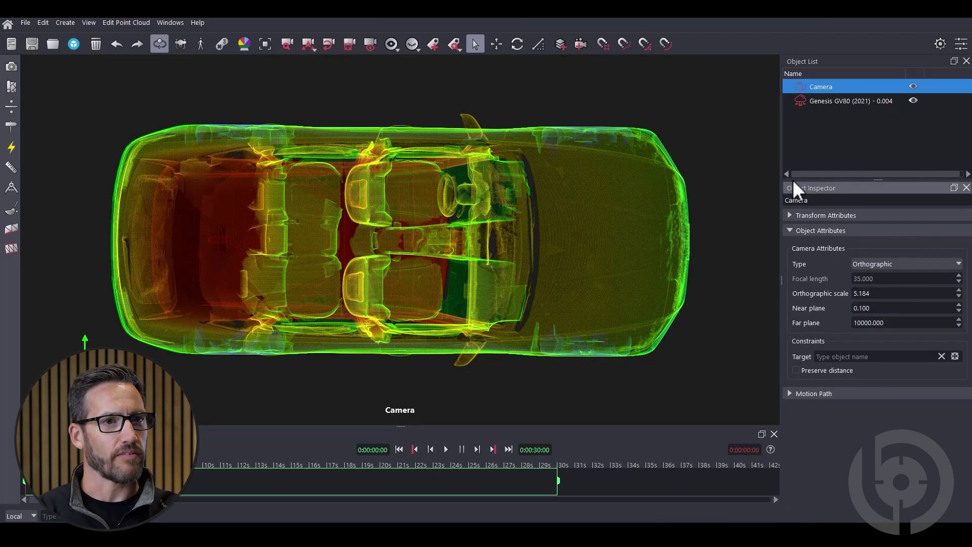
{"action": "left_click", "coordinate": [830, 100]}
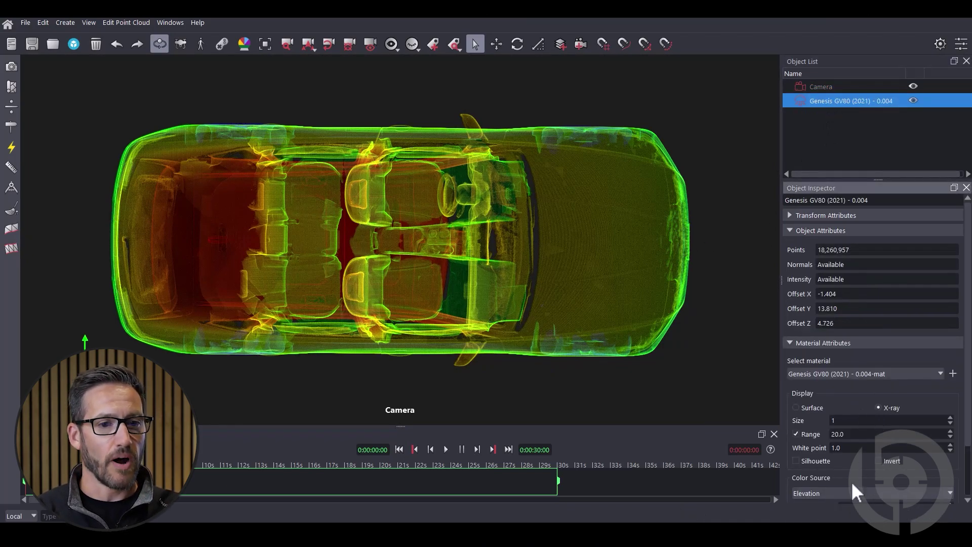
{"action": "scroll", "coordinate": [881, 471], "scroll_direction": "down", "scroll_amount": 1}
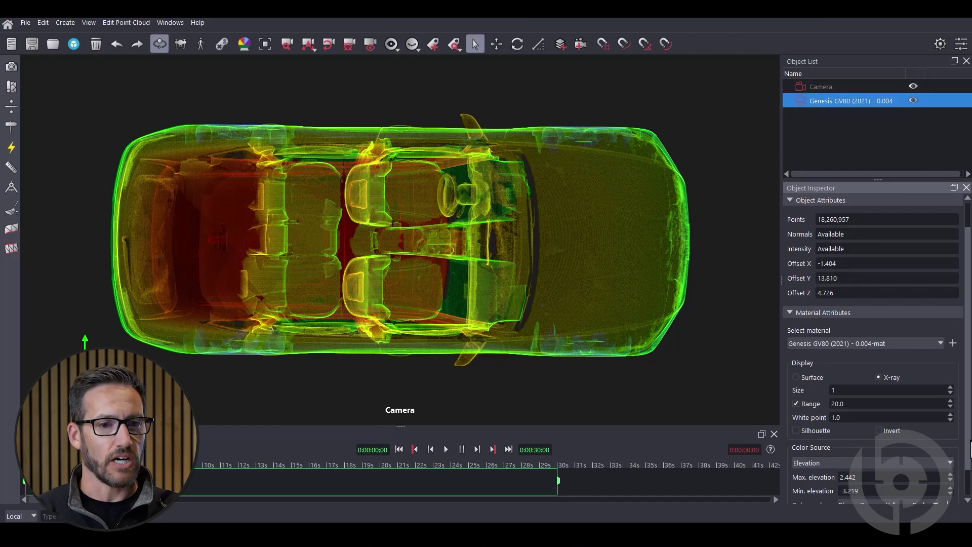
- Try Blue > Green > Red and Purple Haze colour scales, settling on Dark Night
{"action": "scroll", "coordinate": [965, 462], "scroll_direction": "down", "scroll_amount": 1}
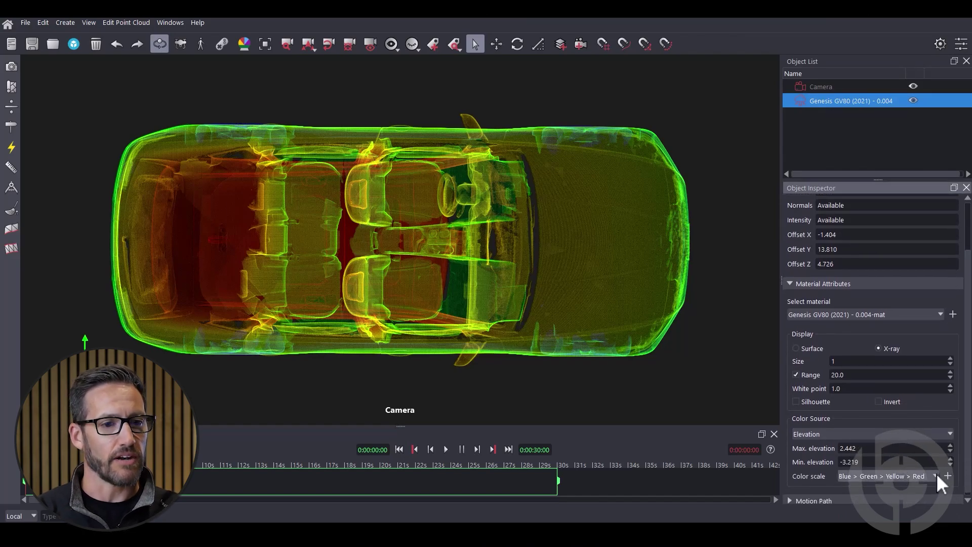
{"action": "left_click", "coordinate": [888, 476]}
{"action": "left_click", "coordinate": [873, 432]}
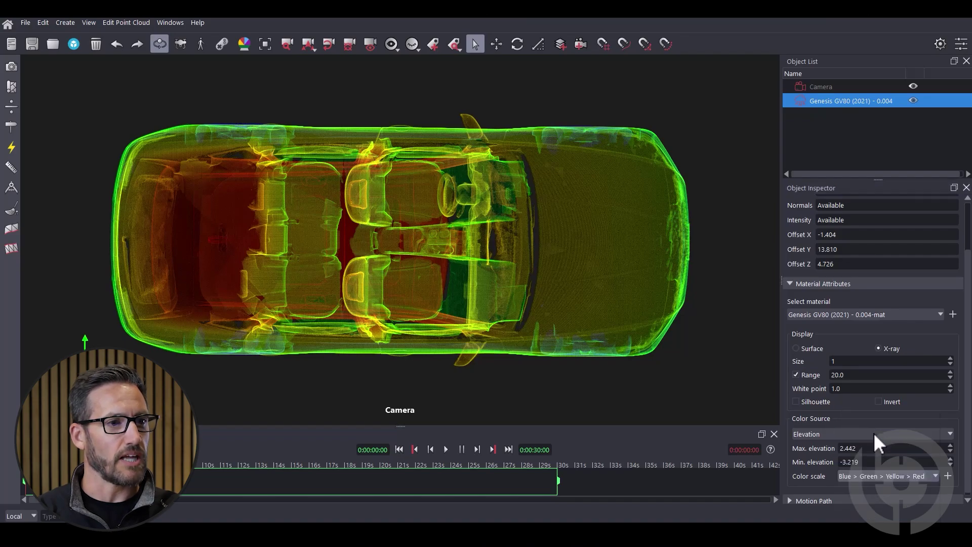
{"action": "left_click_drag", "start_coordinate": [557, 335], "coordinate": [449, 275]}
{"action": "left_click", "coordinate": [838, 476]}
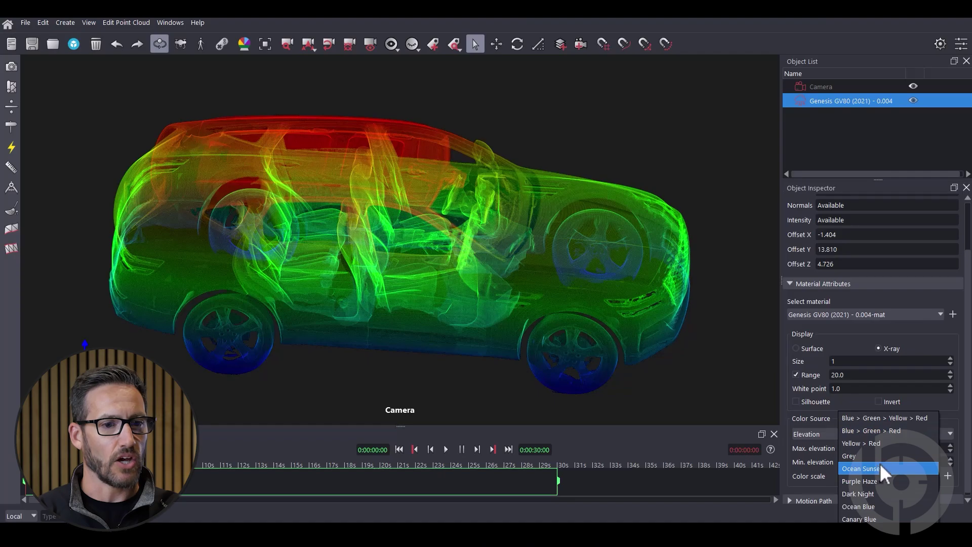
{"action": "left_click", "coordinate": [878, 480]}
{"action": "left_click_drag", "start_coordinate": [749, 361], "coordinate": [738, 365]}
{"action": "left_click", "coordinate": [876, 479]}
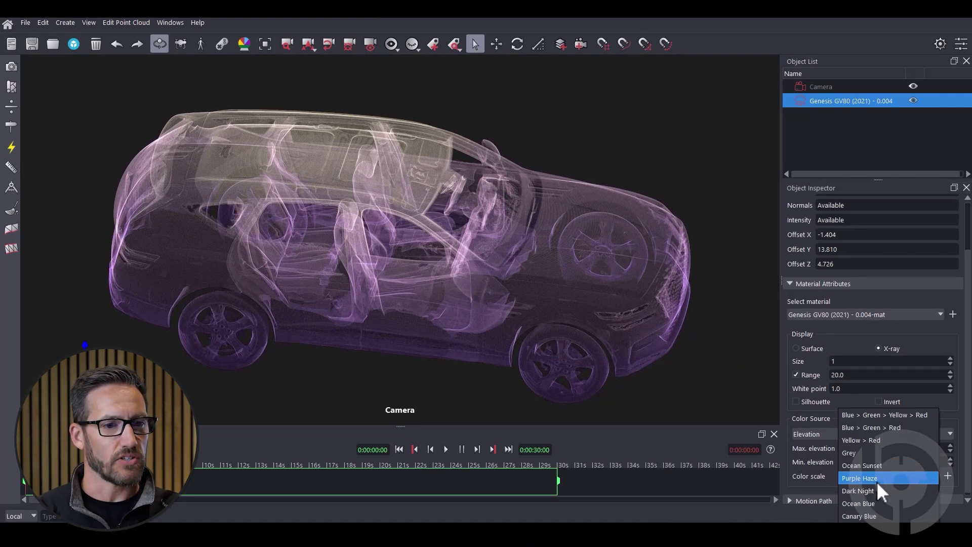
{"action": "left_click", "coordinate": [874, 491]}
{"action": "left_click_drag", "start_coordinate": [729, 365], "coordinate": [723, 372]}
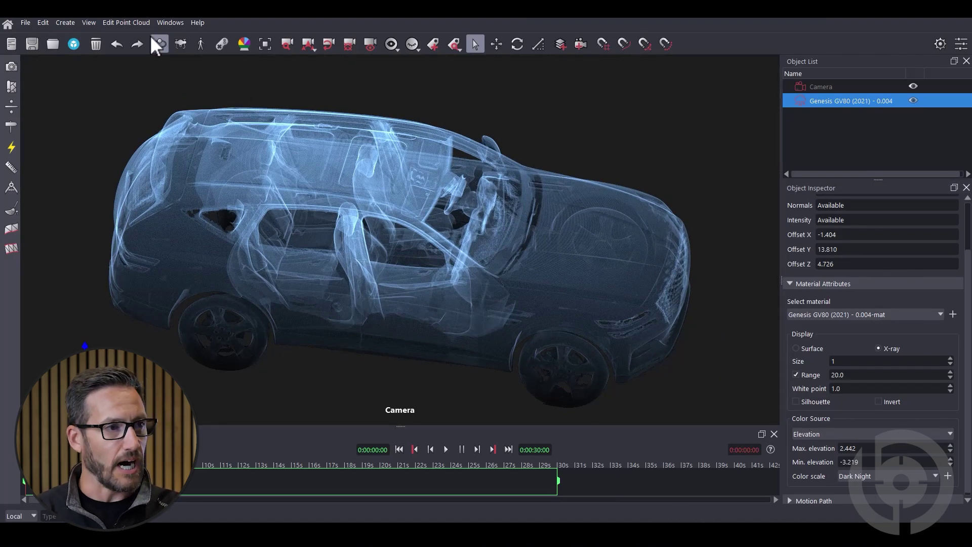
- View the blue Dark Night X-ray car from the predefined top camera view
{"action": "left_click", "coordinate": [92, 23]}
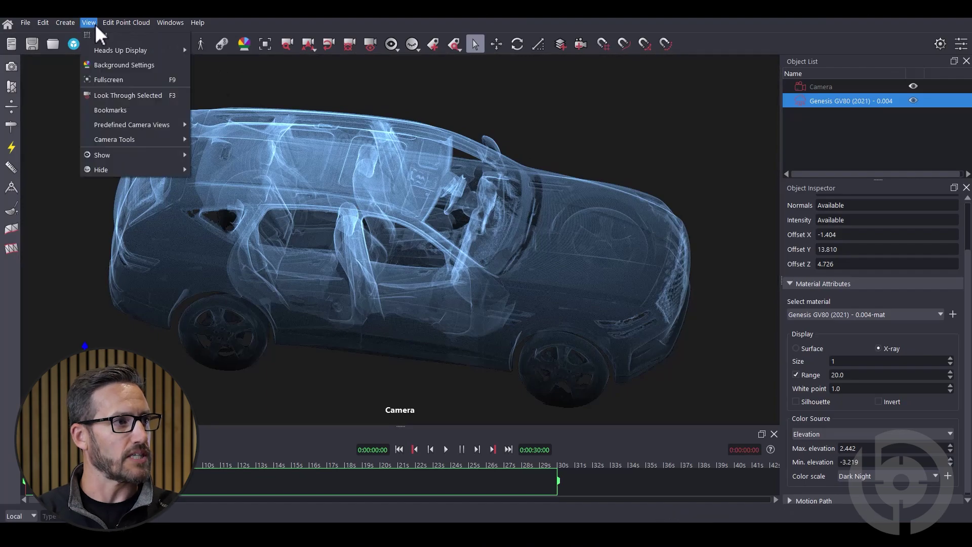
{"action": "mouse_move", "coordinate": [124, 128]}
{"action": "left_click", "coordinate": [206, 125]}
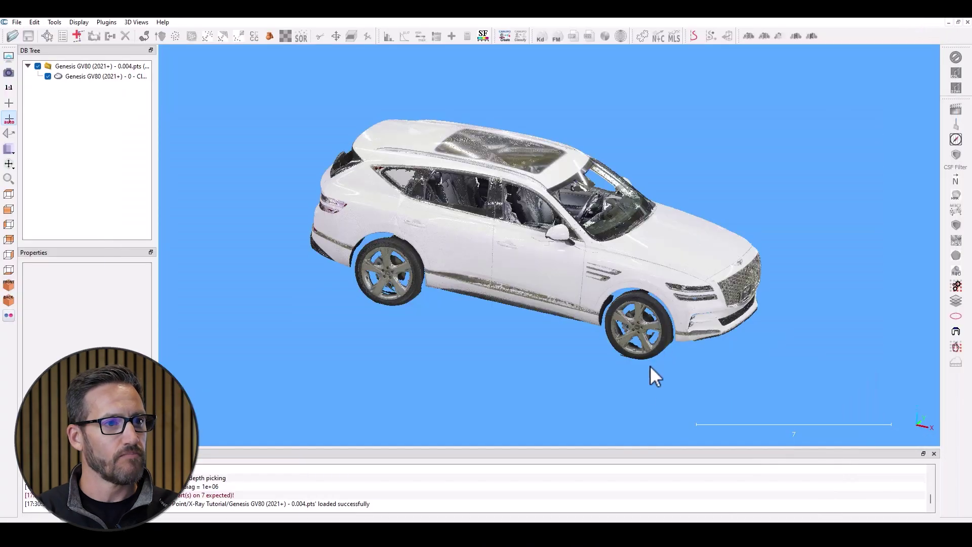
- Orbit the white car, select the Genesis GV80 cloud in DB Tree, and widen the properties panel
{"action": "left_click_drag", "start_coordinate": [506, 321], "coordinate": [537, 331]}
{"action": "right_click_drag", "start_coordinate": [537, 331], "coordinate": [547, 330]}
{"action": "left_click_drag", "start_coordinate": [618, 358], "coordinate": [657, 338]}
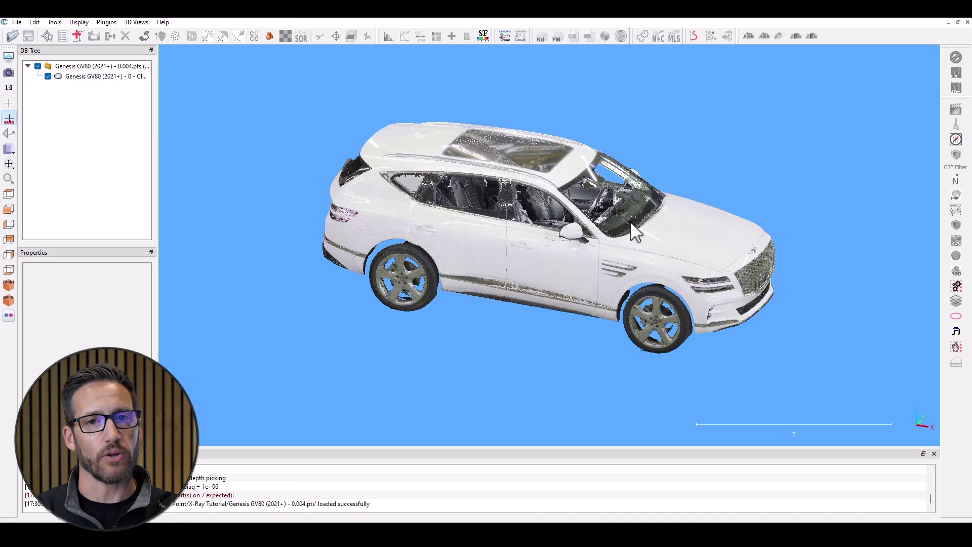
{"action": "left_click", "coordinate": [94, 76]}
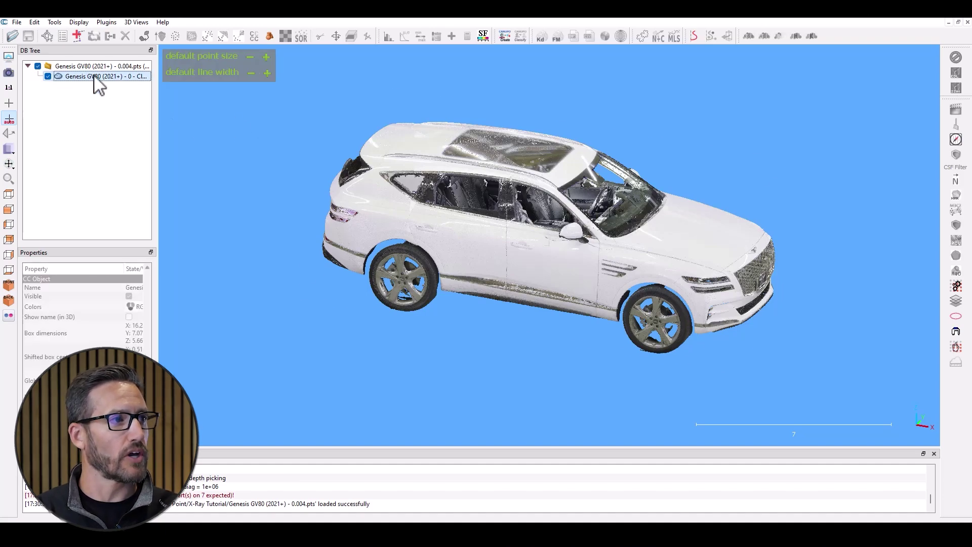
{"action": "left_click_drag", "start_coordinate": [155, 91], "coordinate": [207, 99]}
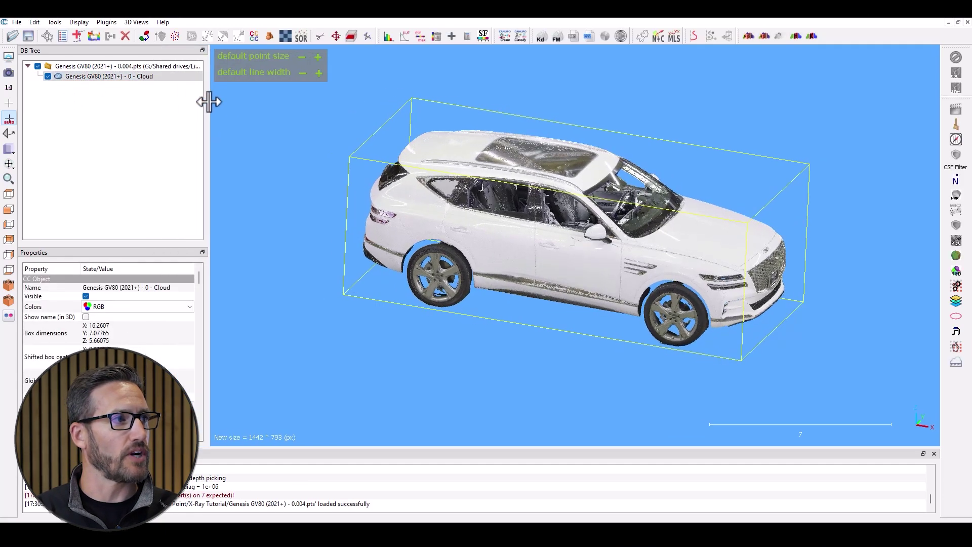
{"action": "left_click", "coordinate": [52, 22]}
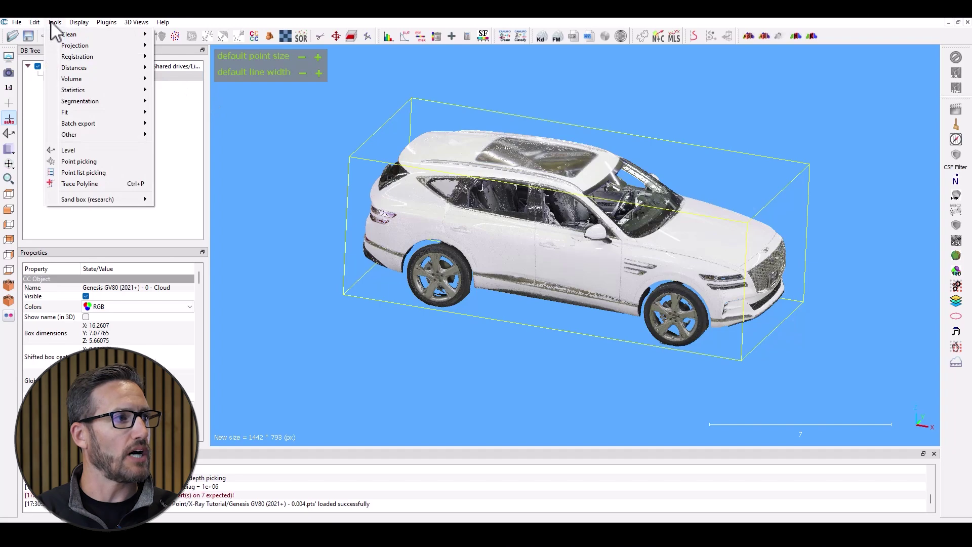
- Bring up Compute normals for the car cloud from the Edit menu, then cancel it
{"action": "left_click", "coordinate": [53, 22]}
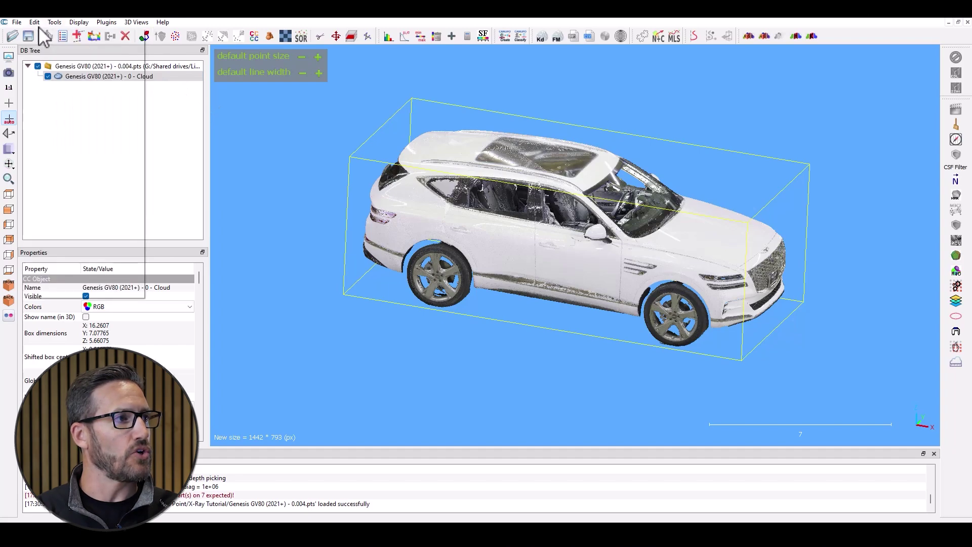
{"action": "left_click", "coordinate": [35, 23]}
{"action": "mouse_move", "coordinate": [54, 46]}
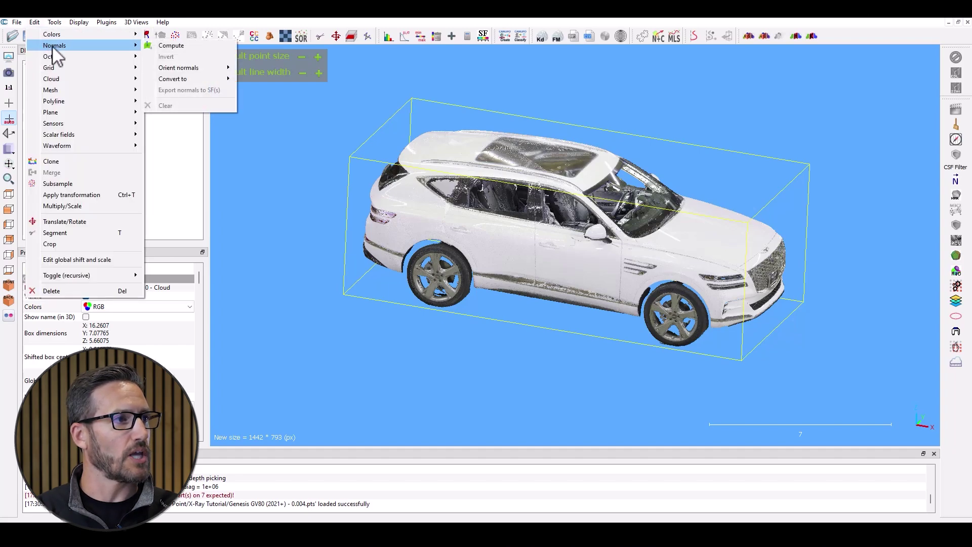
{"action": "left_click", "coordinate": [175, 47]}
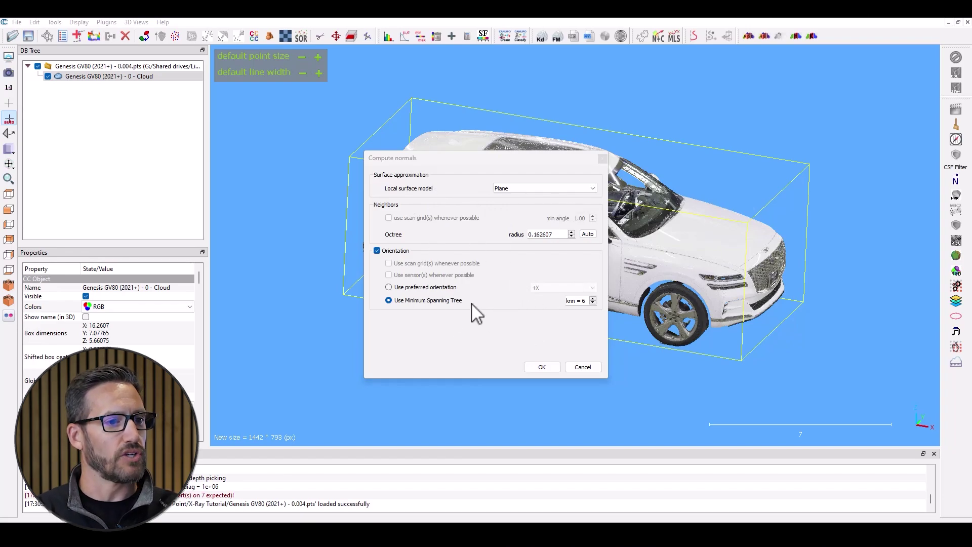
{"action": "left_click", "coordinate": [582, 366]}
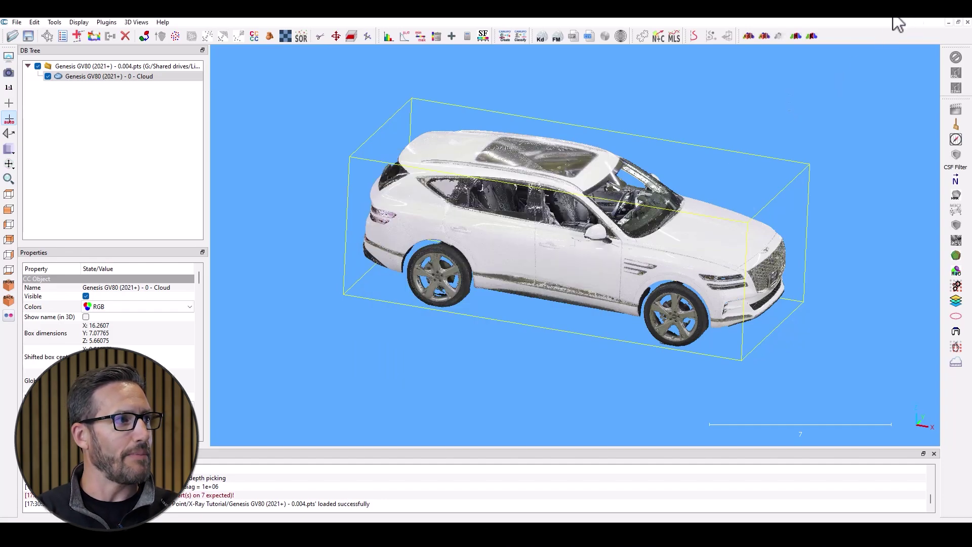
- Prepare a PLY mesh save of the car cloud named '- Tutorial.ply', then close the window unsaved
{"action": "left_click", "coordinate": [28, 36]}
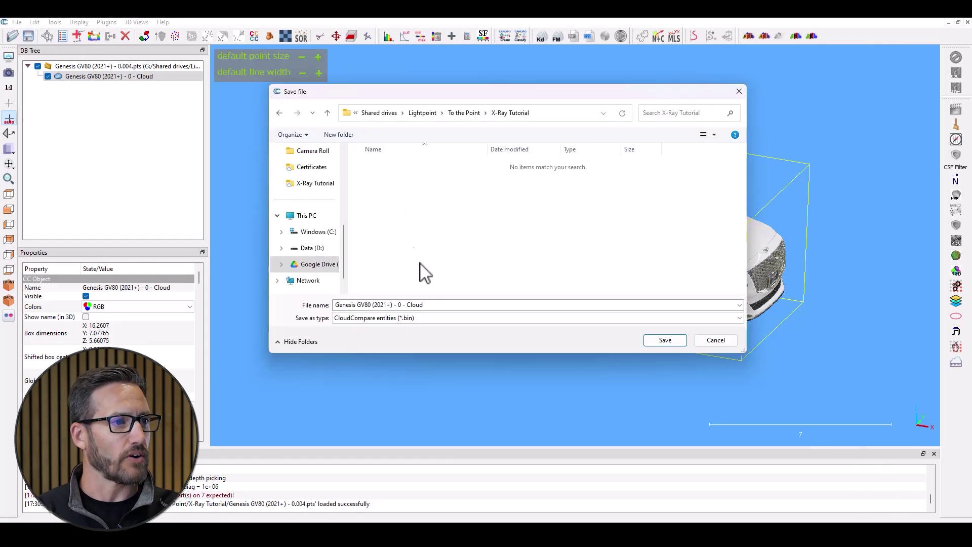
{"action": "left_click", "coordinate": [437, 317]}
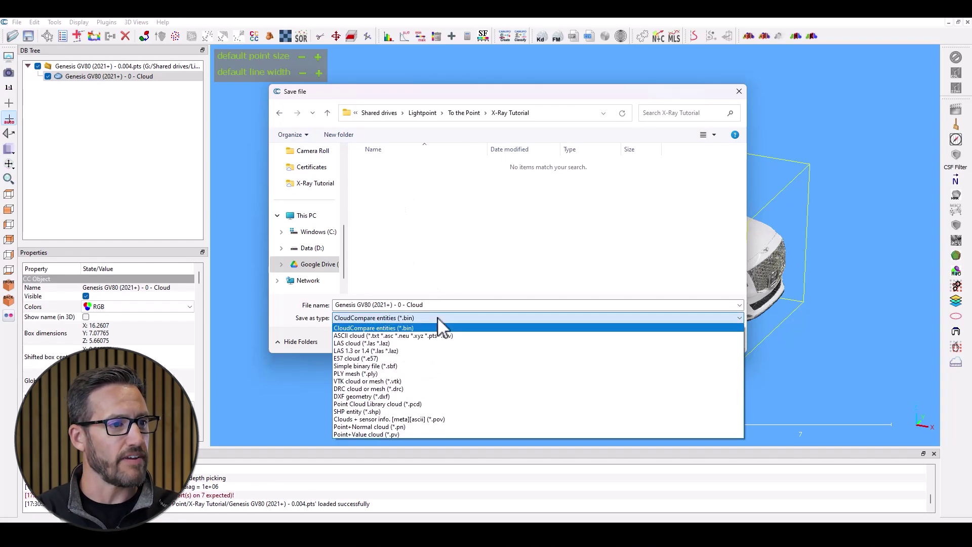
{"action": "left_click", "coordinate": [382, 375]}
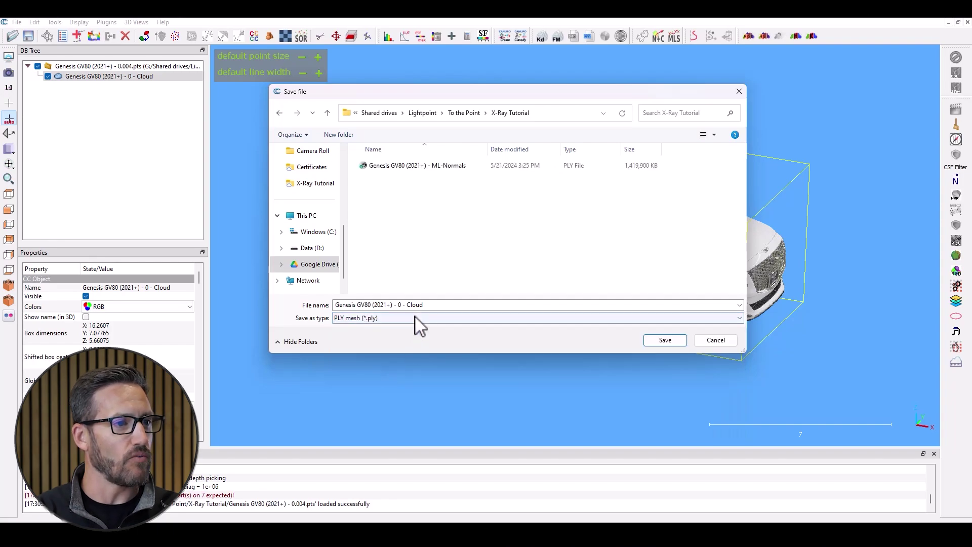
{"action": "left_click_drag", "start_coordinate": [394, 306], "coordinate": [457, 306]}
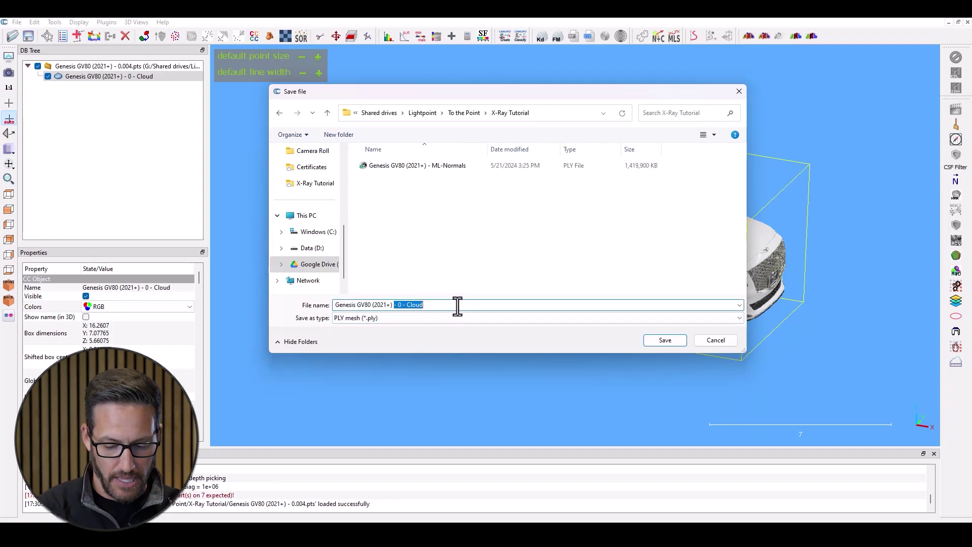
{"action": "type", "text": "- Tutoria"}
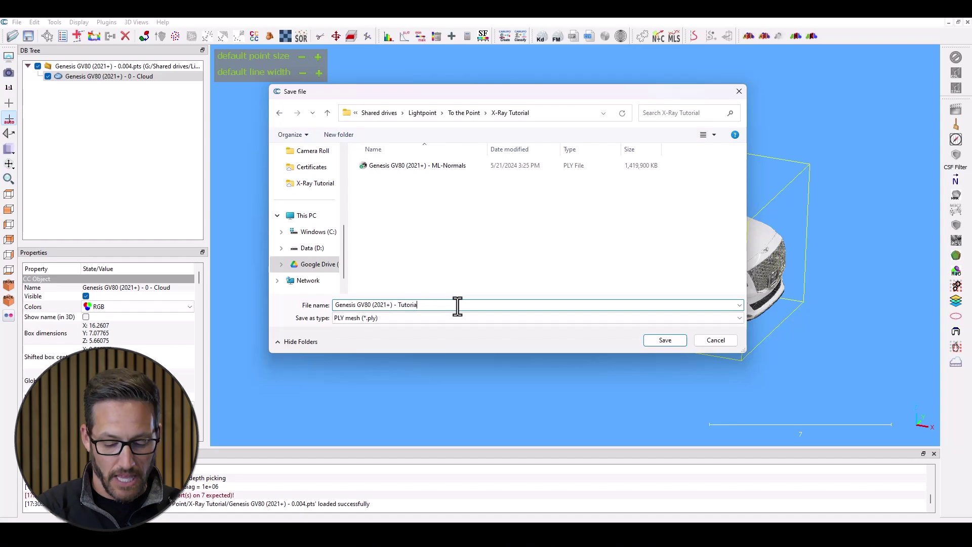
{"action": "type", "text": "l.ply"}
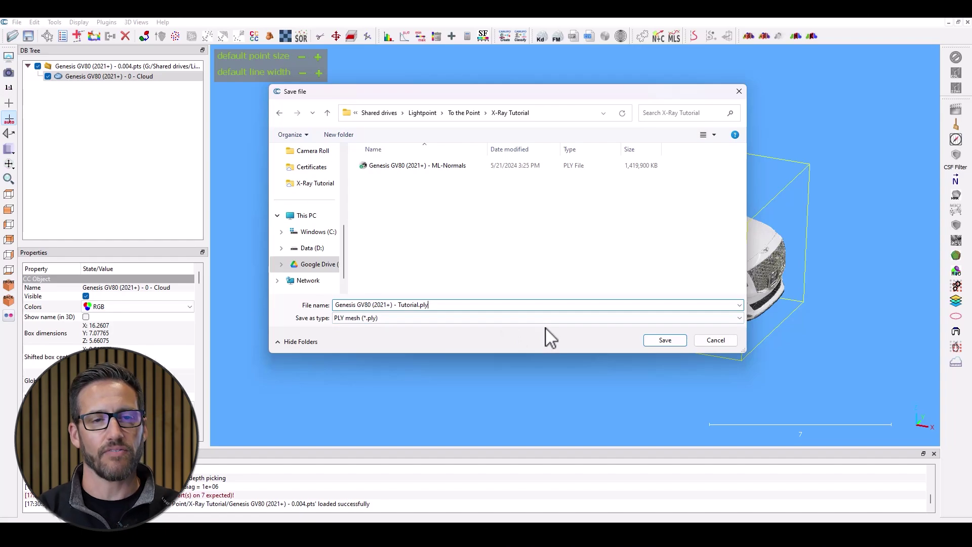
{"action": "left_click", "coordinate": [709, 341]}
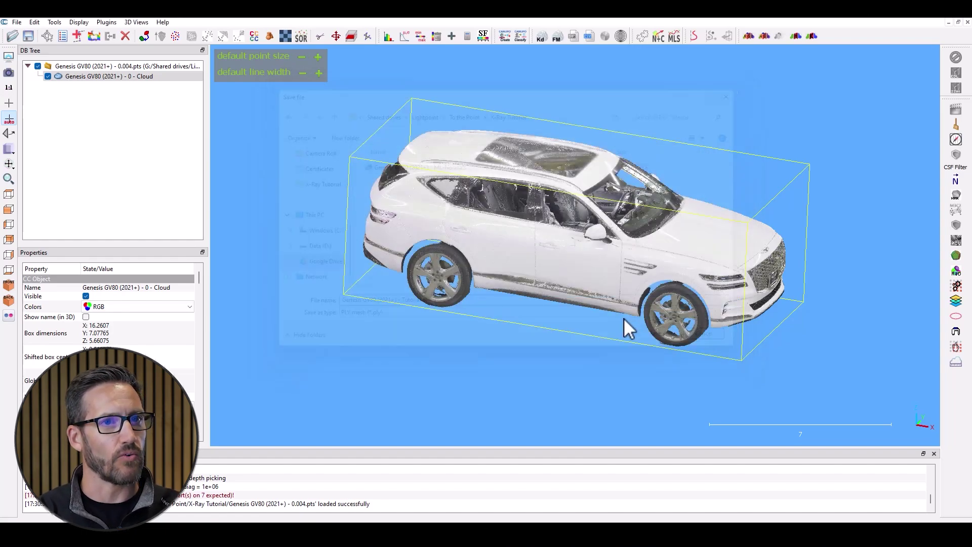
{"action": "left_click", "coordinate": [948, 23]}
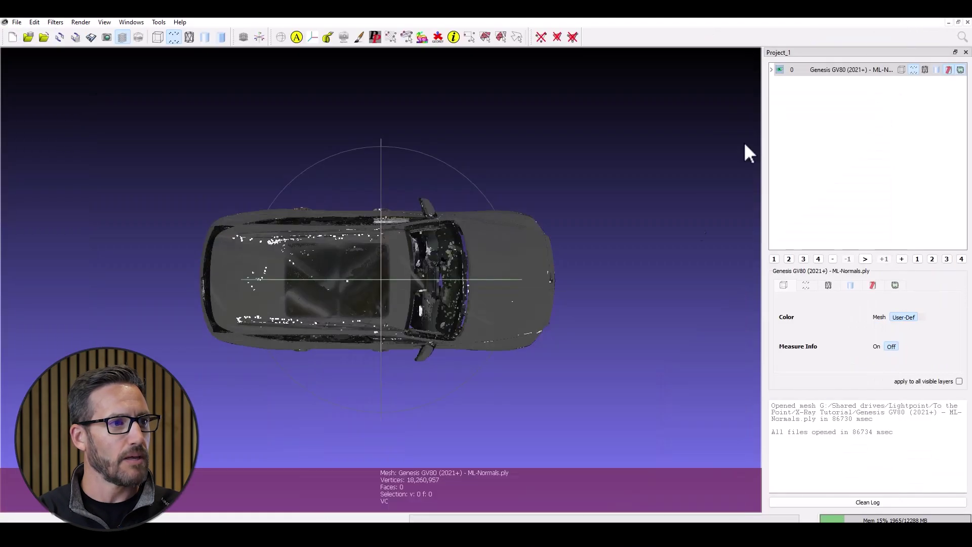
{"action": "scroll", "coordinate": [363, 360], "scroll_direction": "down", "scroll_amount": 1}
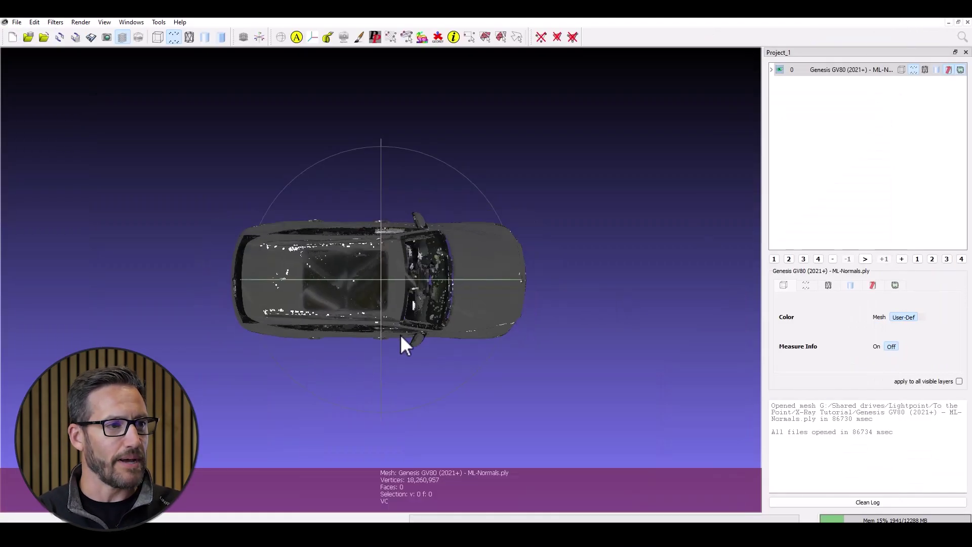
{"action": "scroll", "coordinate": [400, 336], "scroll_direction": "up", "scroll_amount": 3}
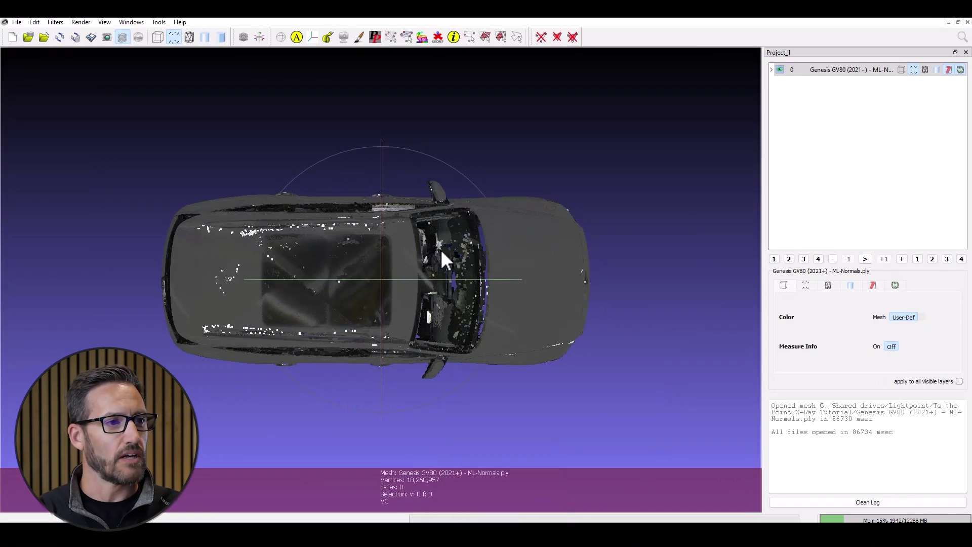
{"action": "scroll", "coordinate": [387, 367], "scroll_direction": "down", "scroll_amount": 1}
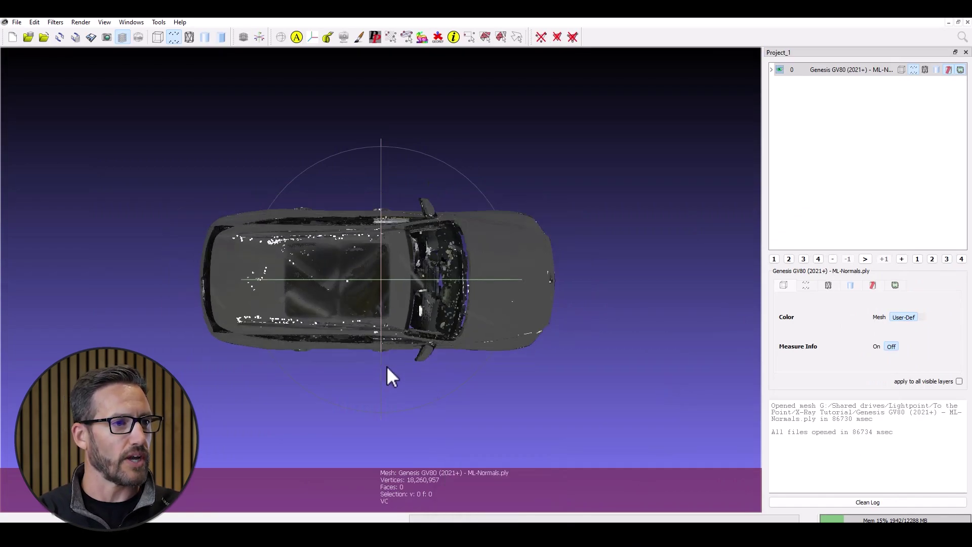
{"action": "scroll", "coordinate": [387, 366], "scroll_direction": "up", "scroll_amount": 3}
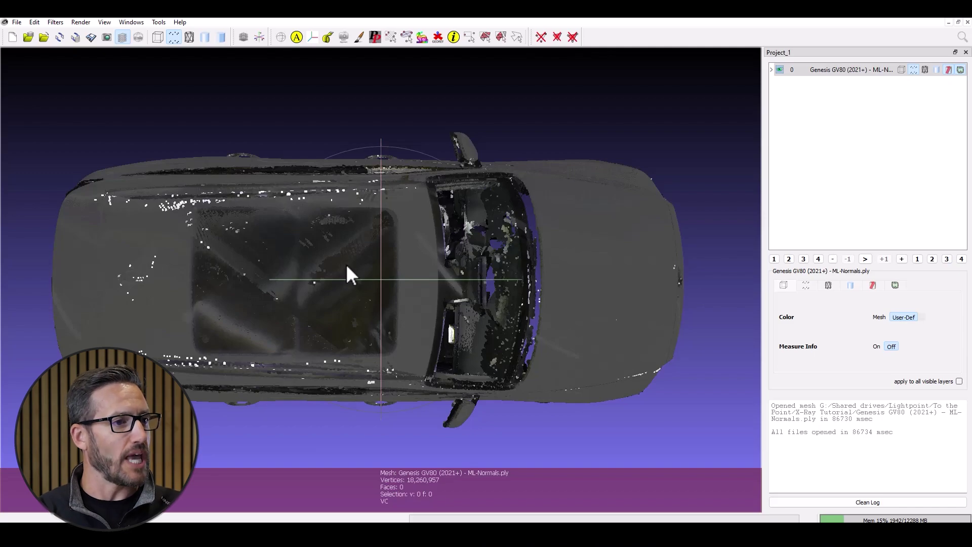
- Apply the xray.gdp shader to the car from Render > Shaders
{"action": "left_click", "coordinate": [81, 22]}
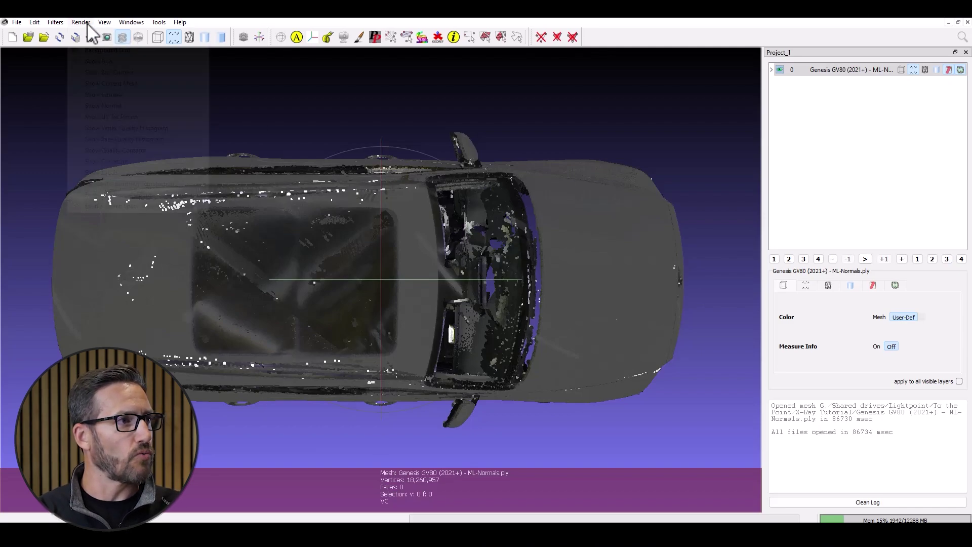
{"action": "mouse_move", "coordinate": [92, 37]}
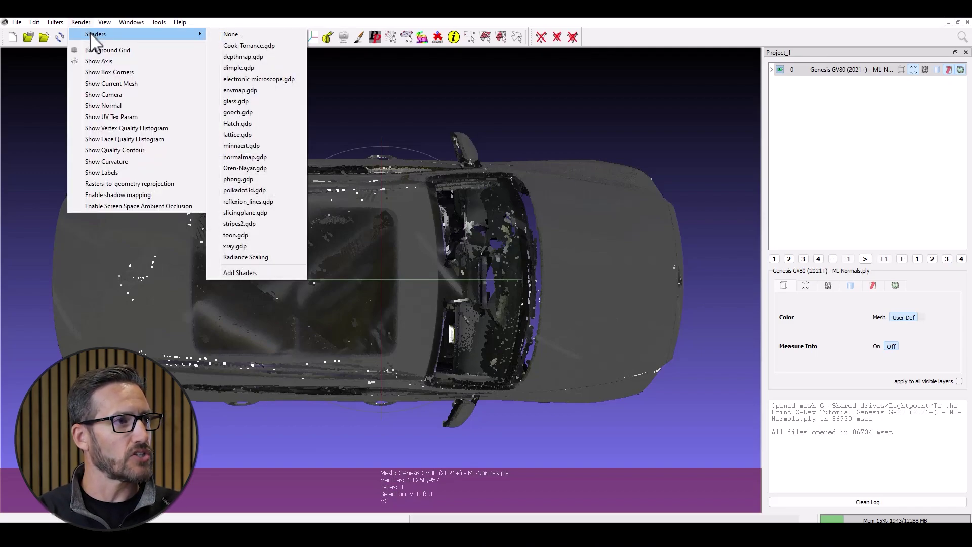
{"action": "left_click", "coordinate": [256, 247]}
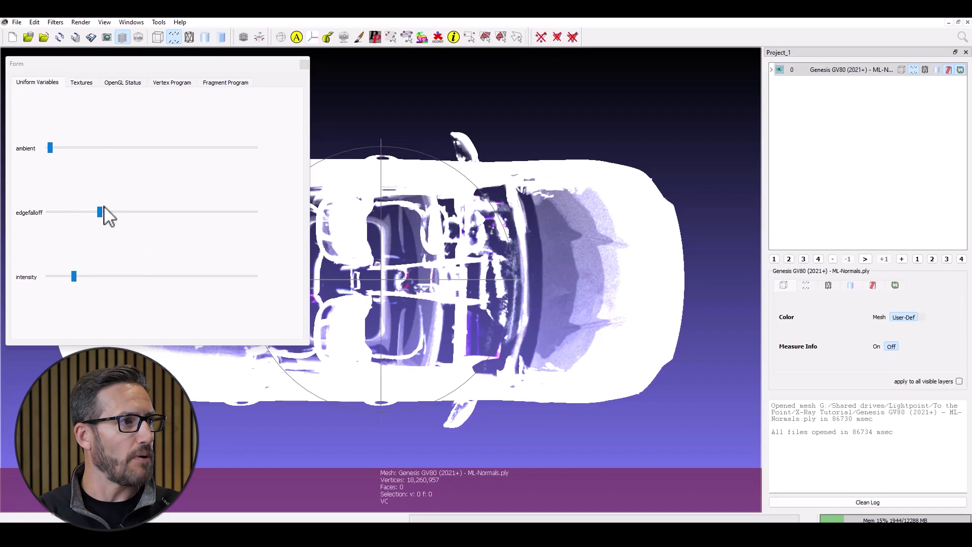
- Tune the xray shader's ambient, edge falloff and intensity for a faint look, then return to Nubigon Pro
{"action": "mouse_move", "coordinate": [50, 147]}
{"action": "left_mouse_down"}
{"action": "mouse_move", "coordinate": [78, 149]}
{"action": "mouse_move", "coordinate": [56, 148]}
{"action": "left_mouse_up"}
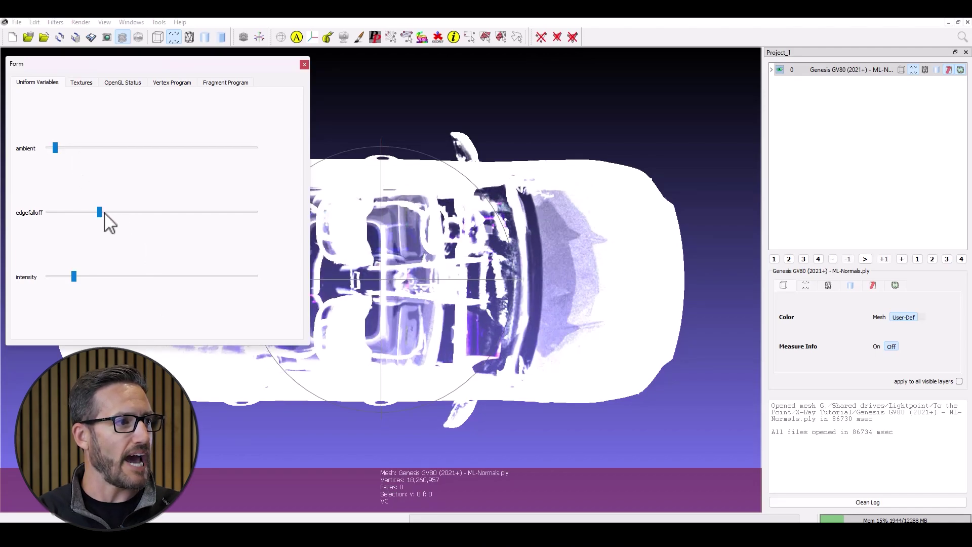
{"action": "left_click_drag", "start_coordinate": [104, 213], "coordinate": [54, 213]}
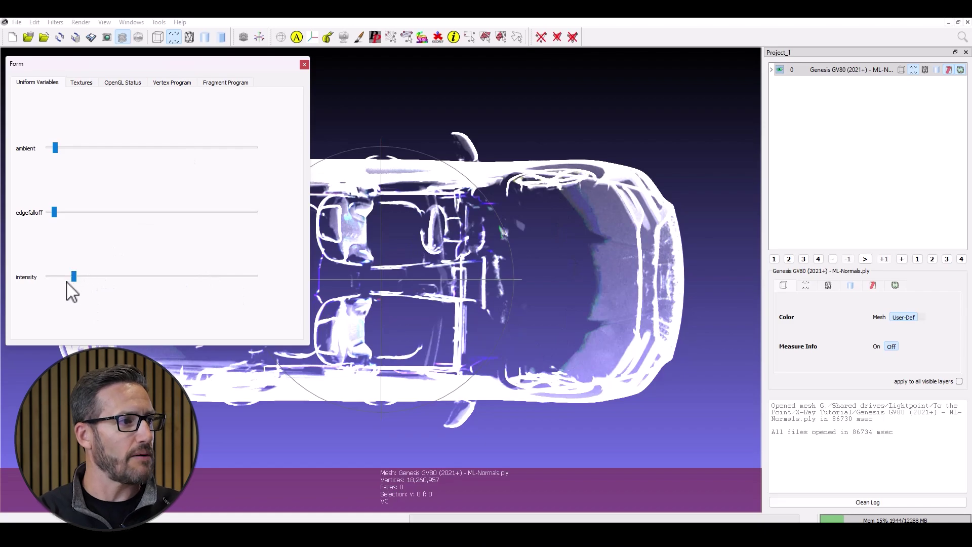
{"action": "left_click_drag", "start_coordinate": [74, 277], "coordinate": [54, 280]}
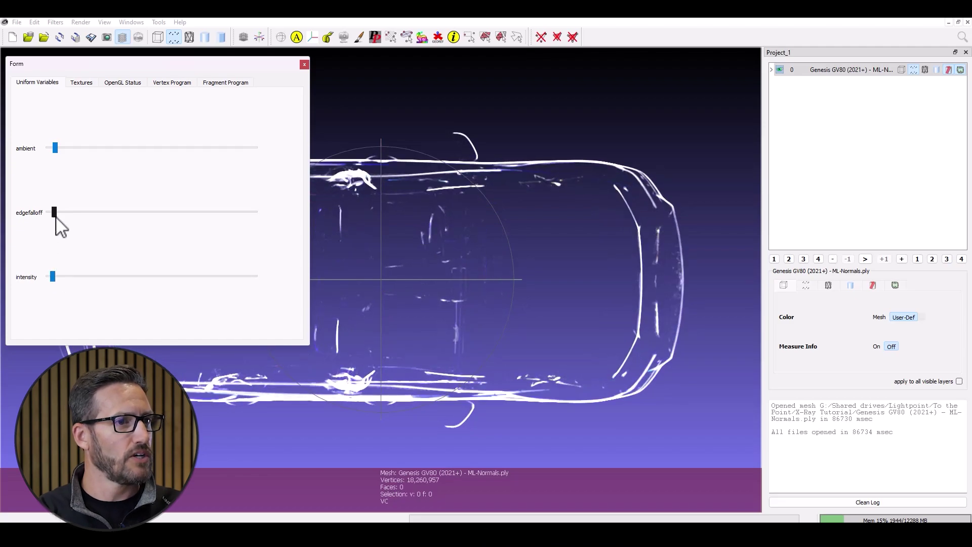
{"action": "left_click_drag", "start_coordinate": [56, 218], "coordinate": [78, 219]}
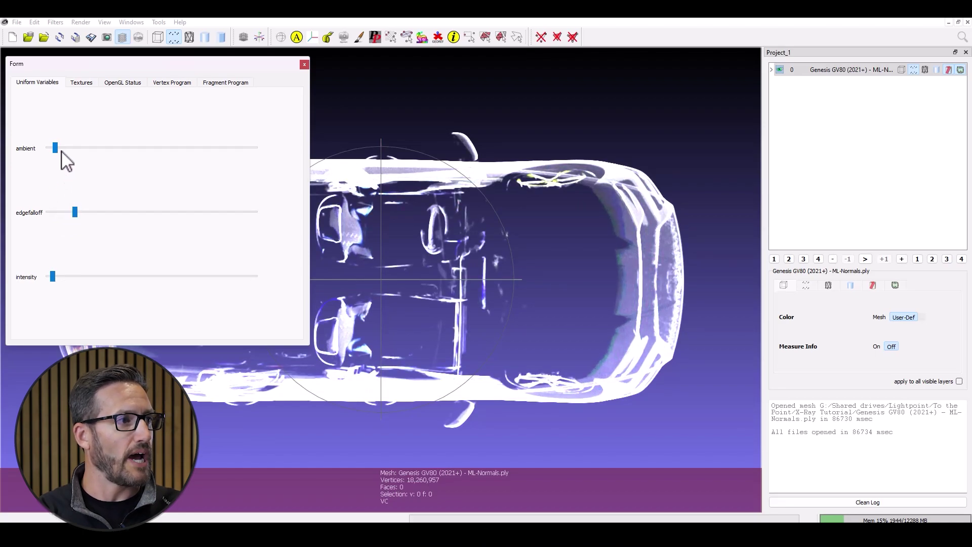
{"action": "left_click_drag", "start_coordinate": [56, 148], "coordinate": [58, 151]}
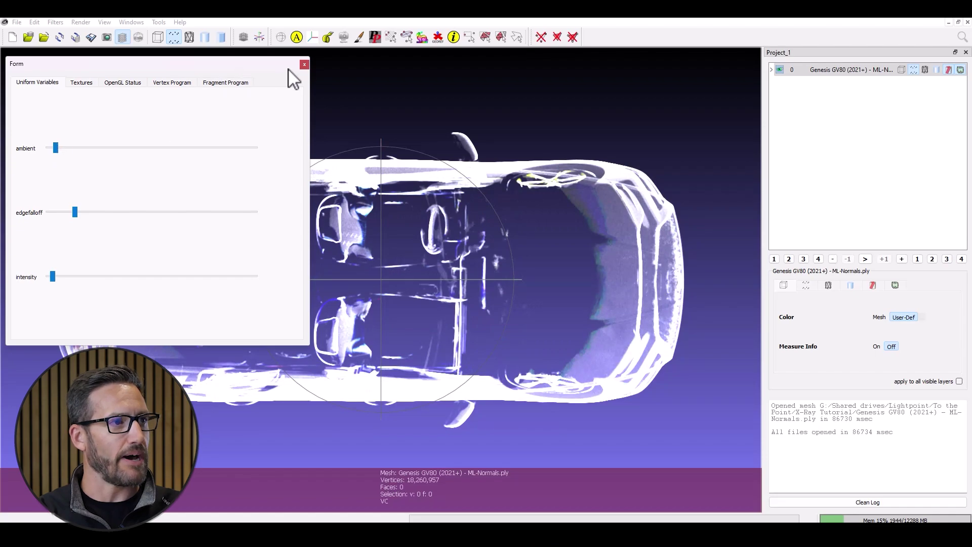
{"action": "left_click", "coordinate": [305, 64]}
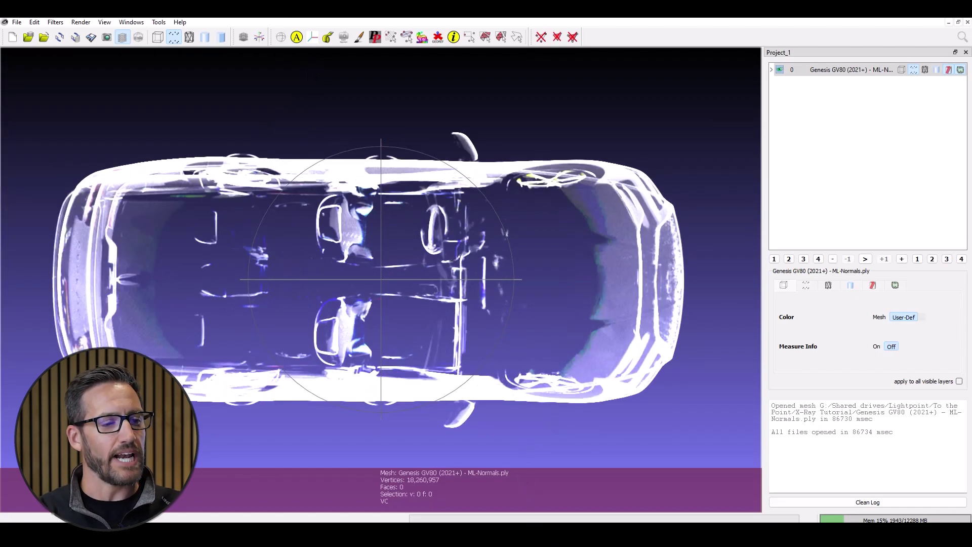
{"action": "left_click", "coordinate": [543, 537]}
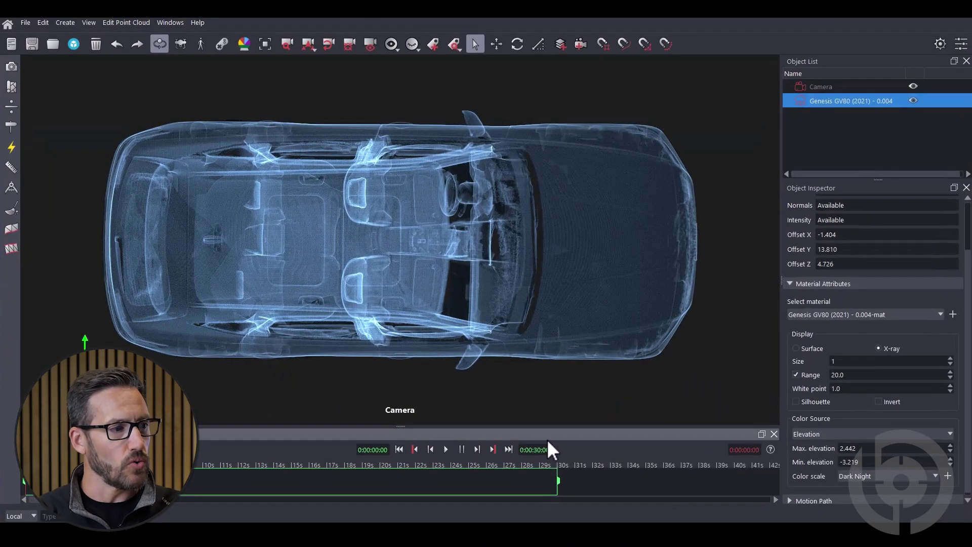